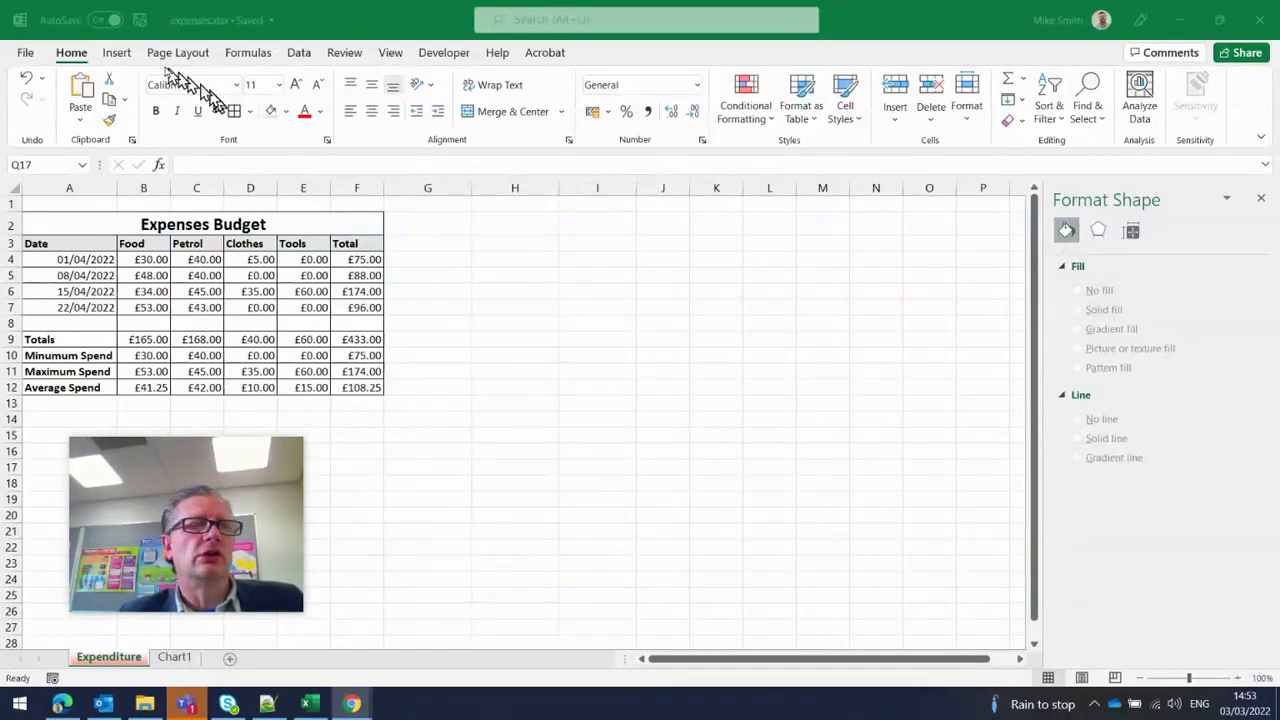
# Step: Select the expense headings and the four dated rows, A3:F7, as the chart data
pyautogui.click(117, 55)
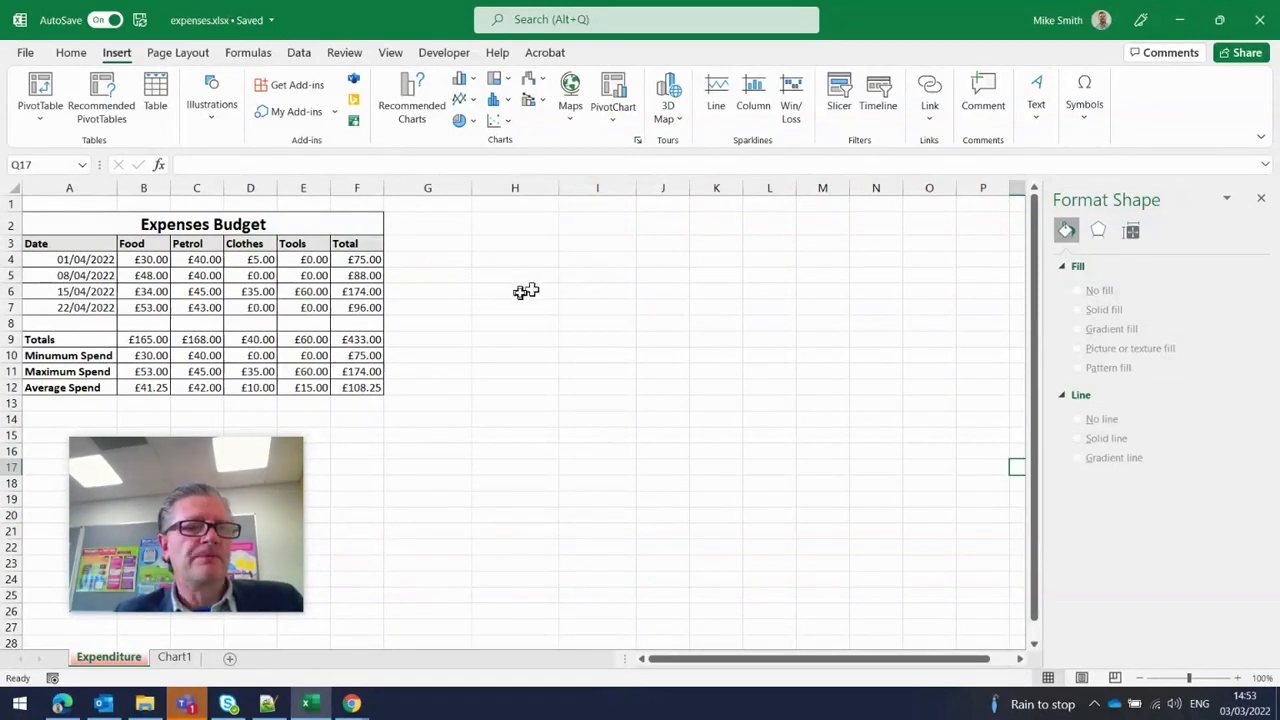
pyautogui.moveTo(69, 246); pyautogui.dragTo(350, 244)
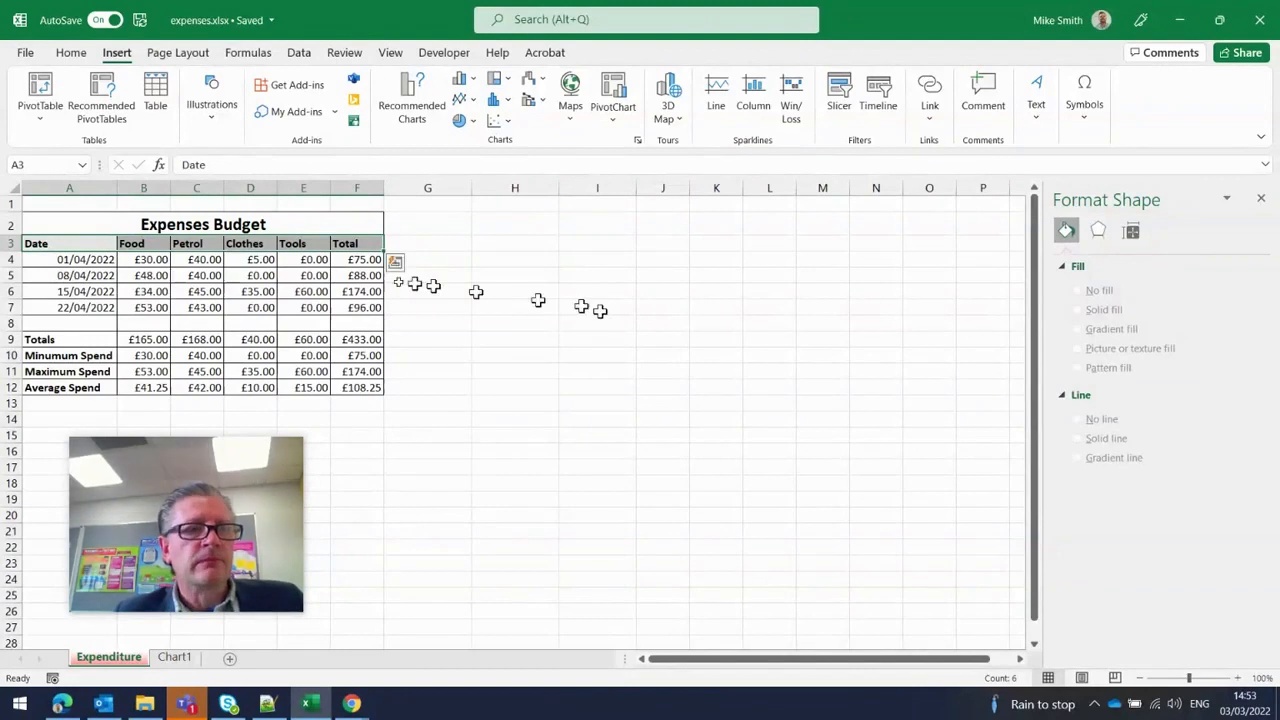
pyautogui.click(157, 259)
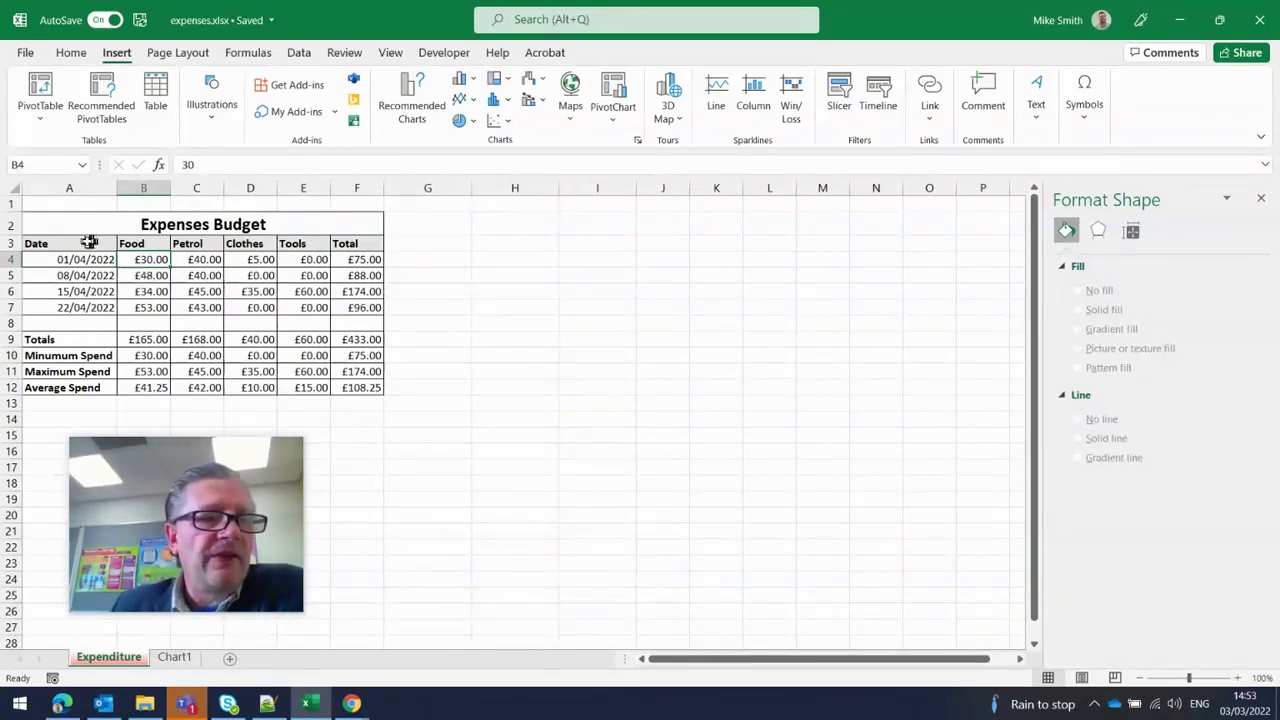
pyautogui.moveTo(88, 242); pyautogui.dragTo(352, 304)
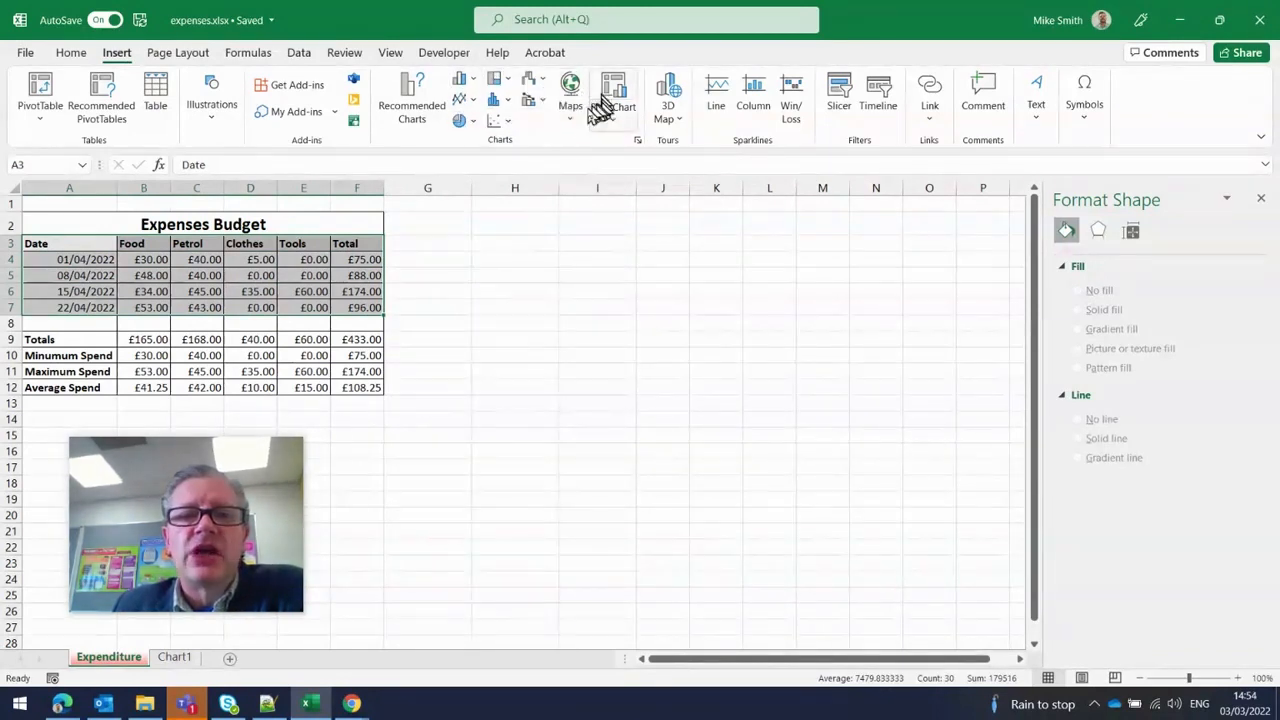
# Step: Try a 2-D pie chart of the selected expense data beside the table, and delete it
pyautogui.click(462, 121)
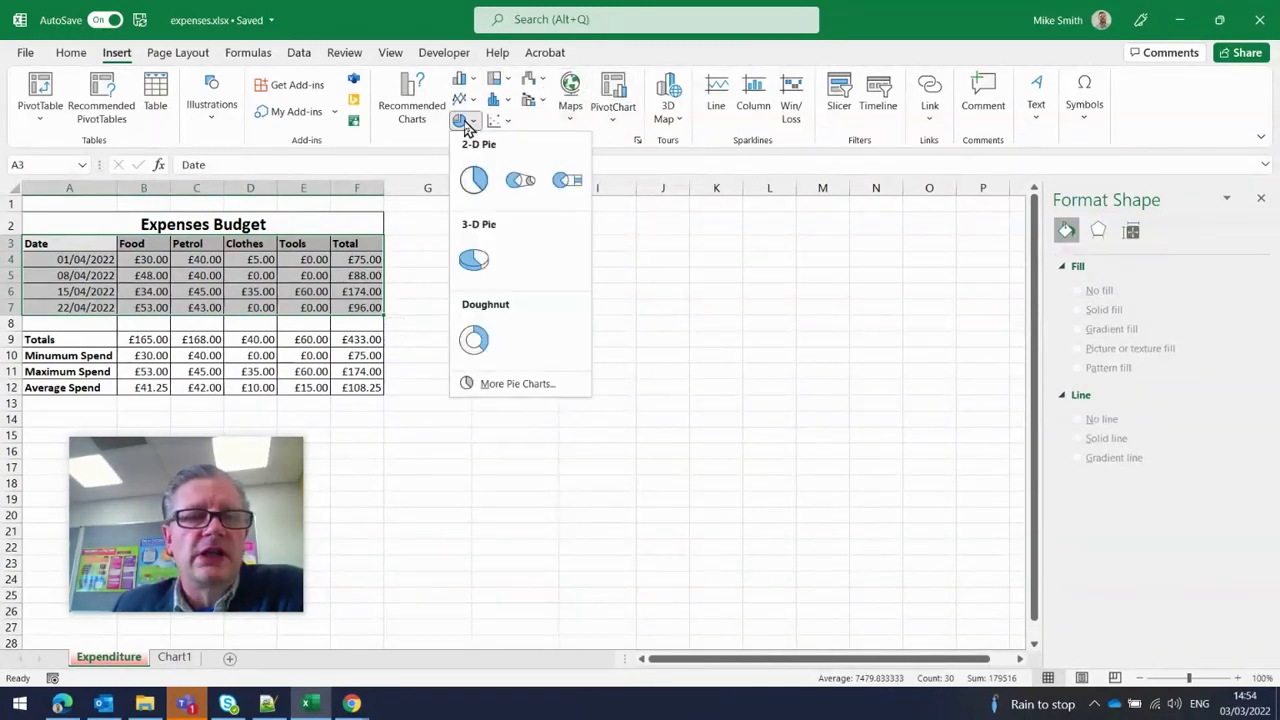
pyautogui.click(474, 181)
pyautogui.moveTo(623, 315); pyautogui.dragTo(736, 232)
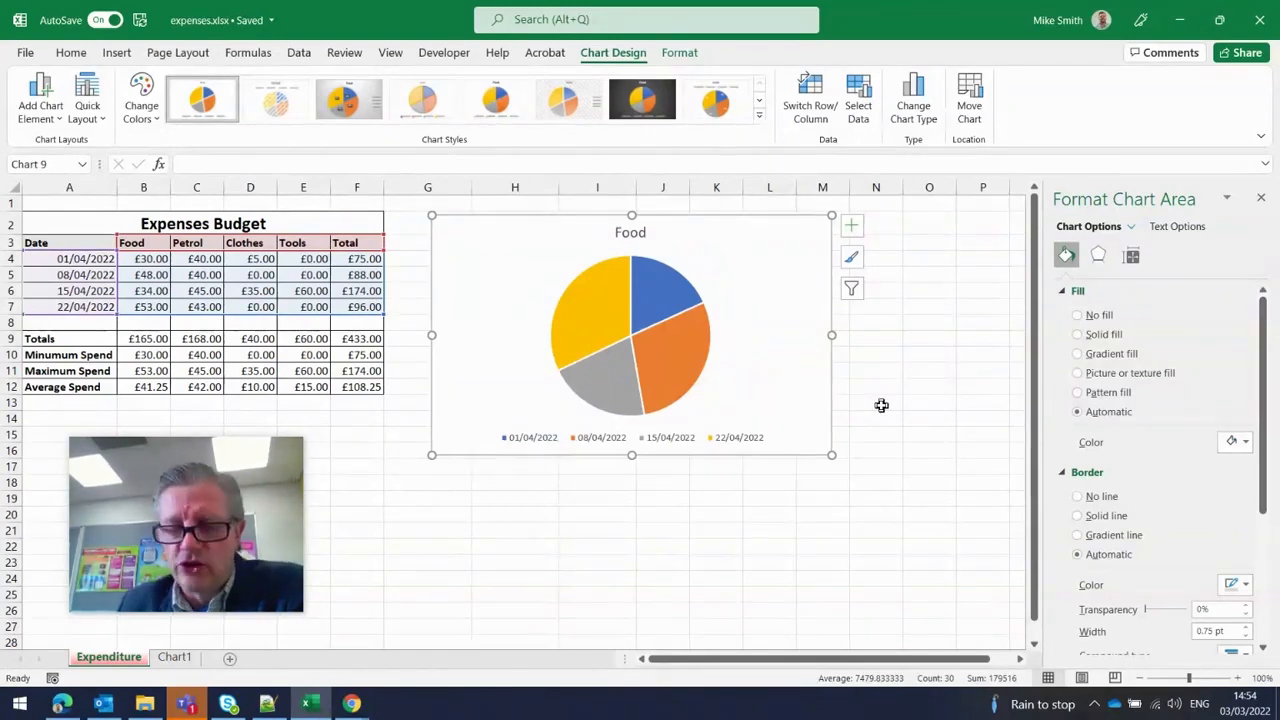
pyautogui.press('Delete')
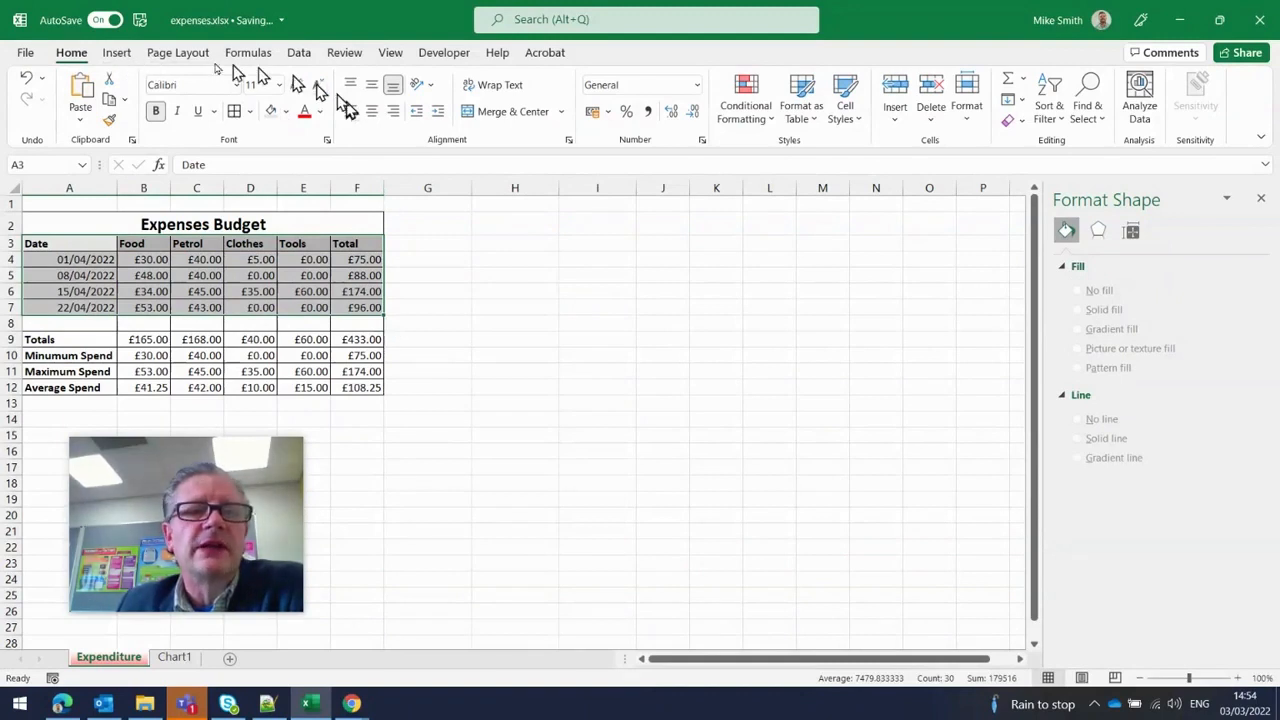
# Step: Insert a 2-D clustered column chart from A3:F7, place it beside the table, and switch its rows and columns
pyautogui.click(121, 57)
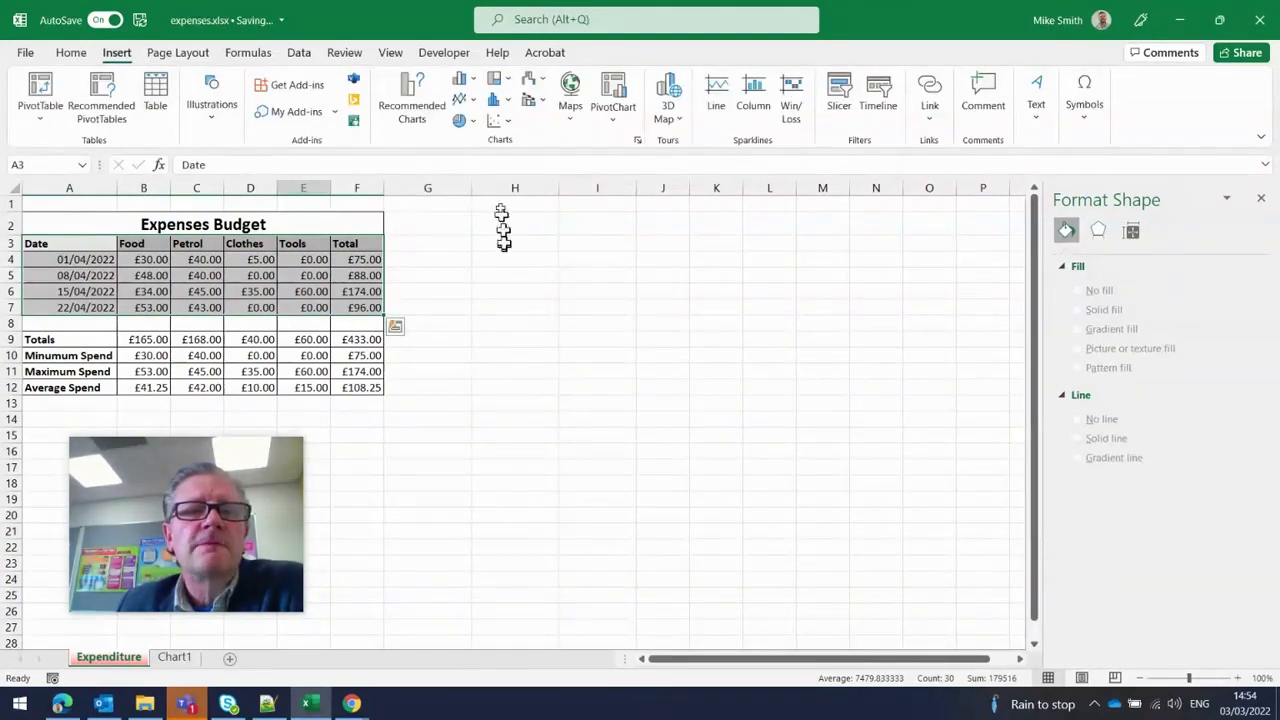
pyautogui.click(470, 88)
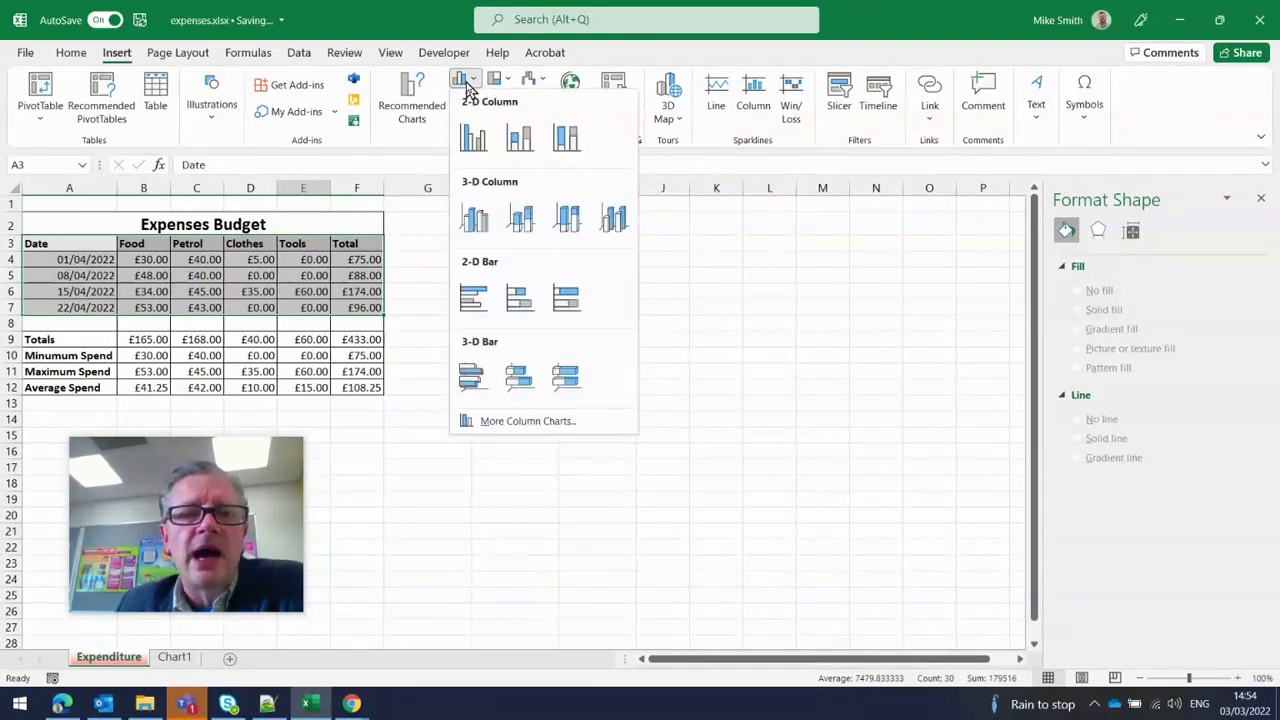
pyautogui.click(470, 140)
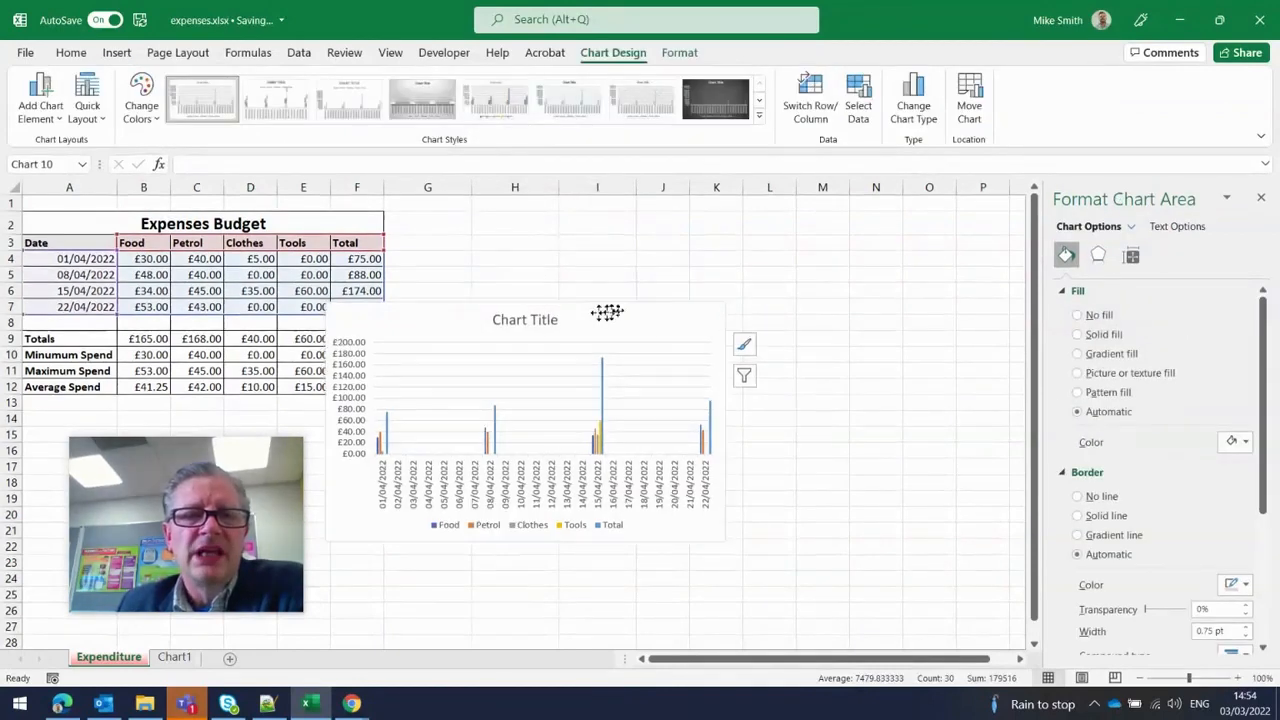
pyautogui.moveTo(607, 313); pyautogui.dragTo(712, 233)
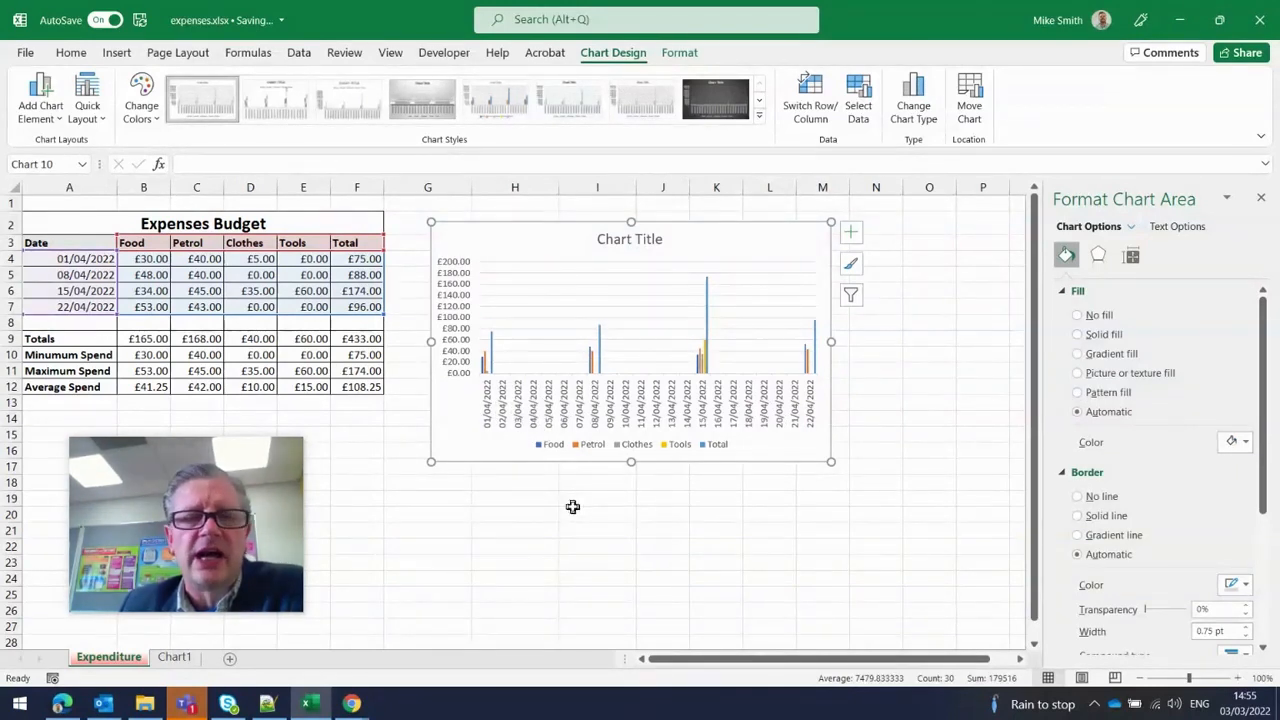
pyautogui.click(809, 98)
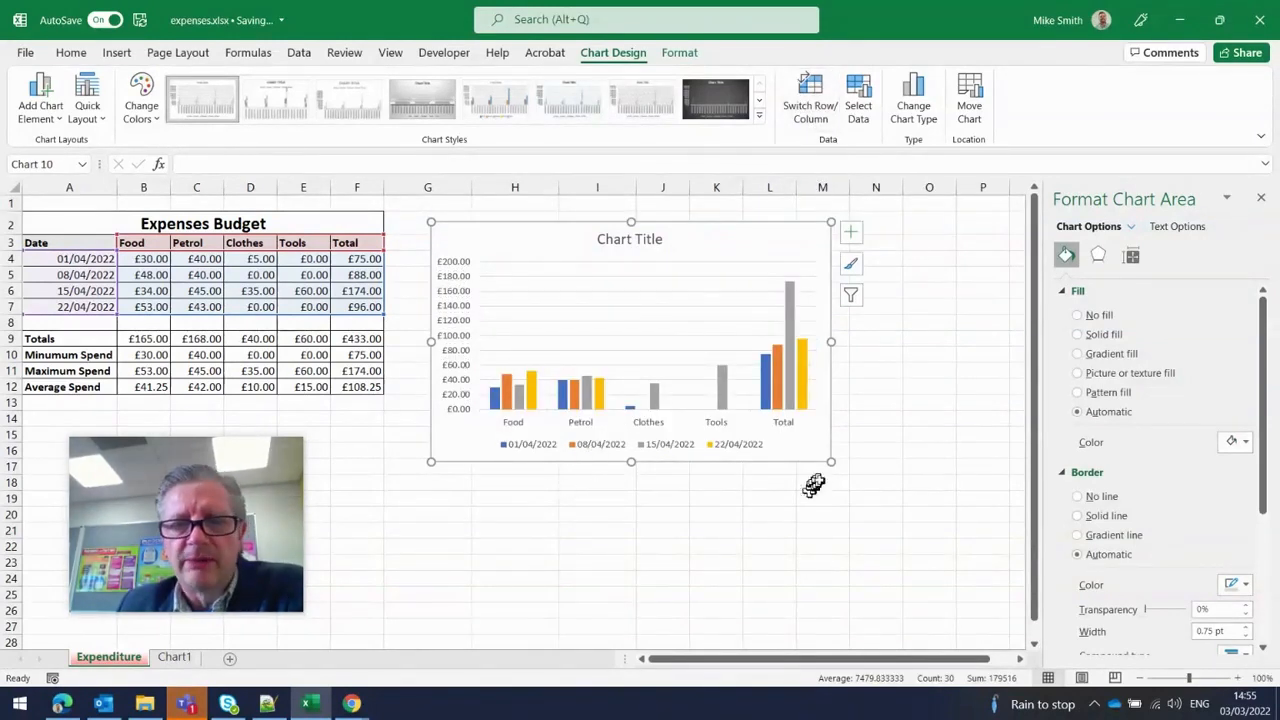
# Step: Enlarge and reposition the column chart beside the table so it spans about columns G to N and rows 2 to 23
pyautogui.moveTo(831, 462); pyautogui.dragTo(886, 514)
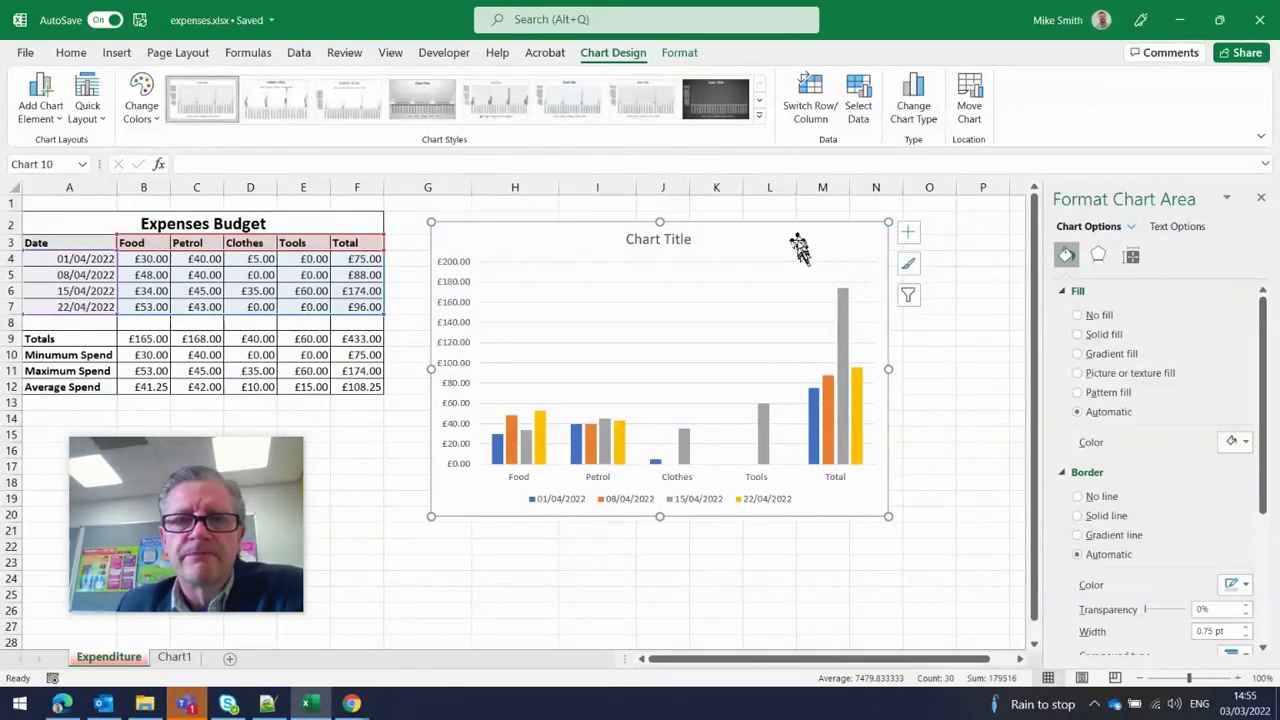
pyautogui.moveTo(796, 244); pyautogui.dragTo(777, 231)
pyautogui.moveTo(868, 507); pyautogui.dragTo(905, 569)
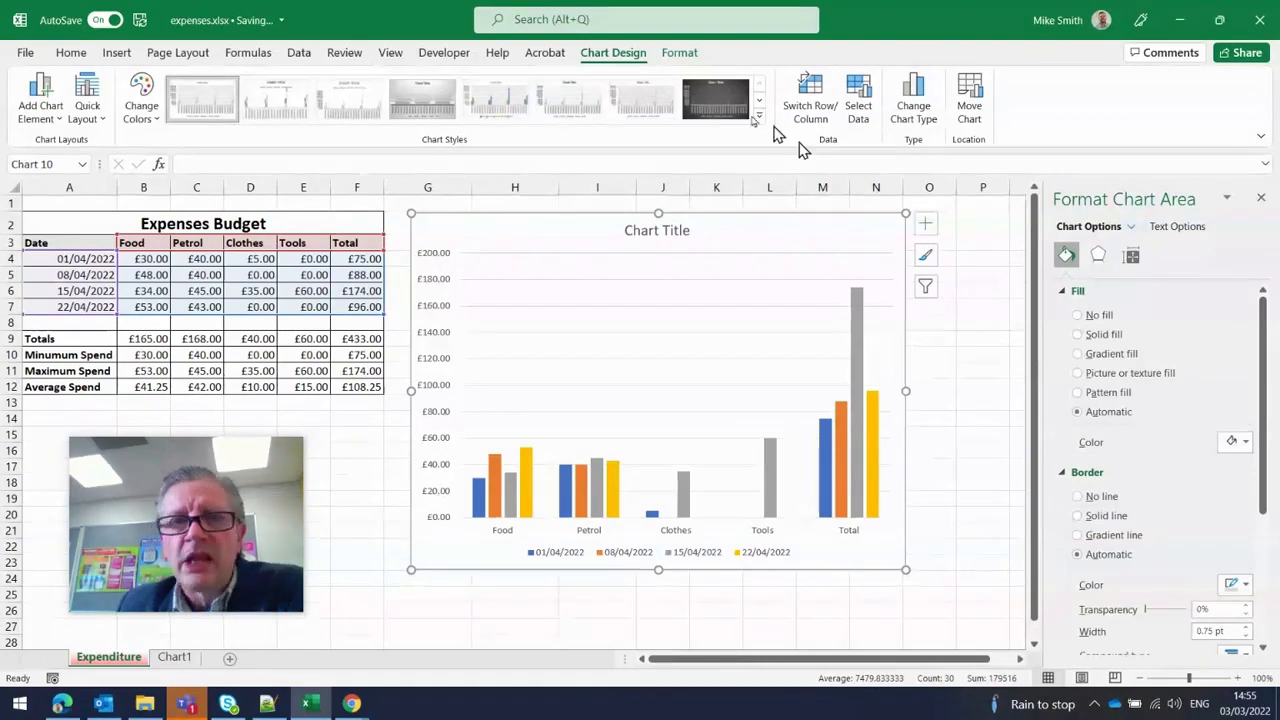
# Step: Recolour the column chart with the colorful palette that starts with orange, yellow and green
pyautogui.click(145, 105)
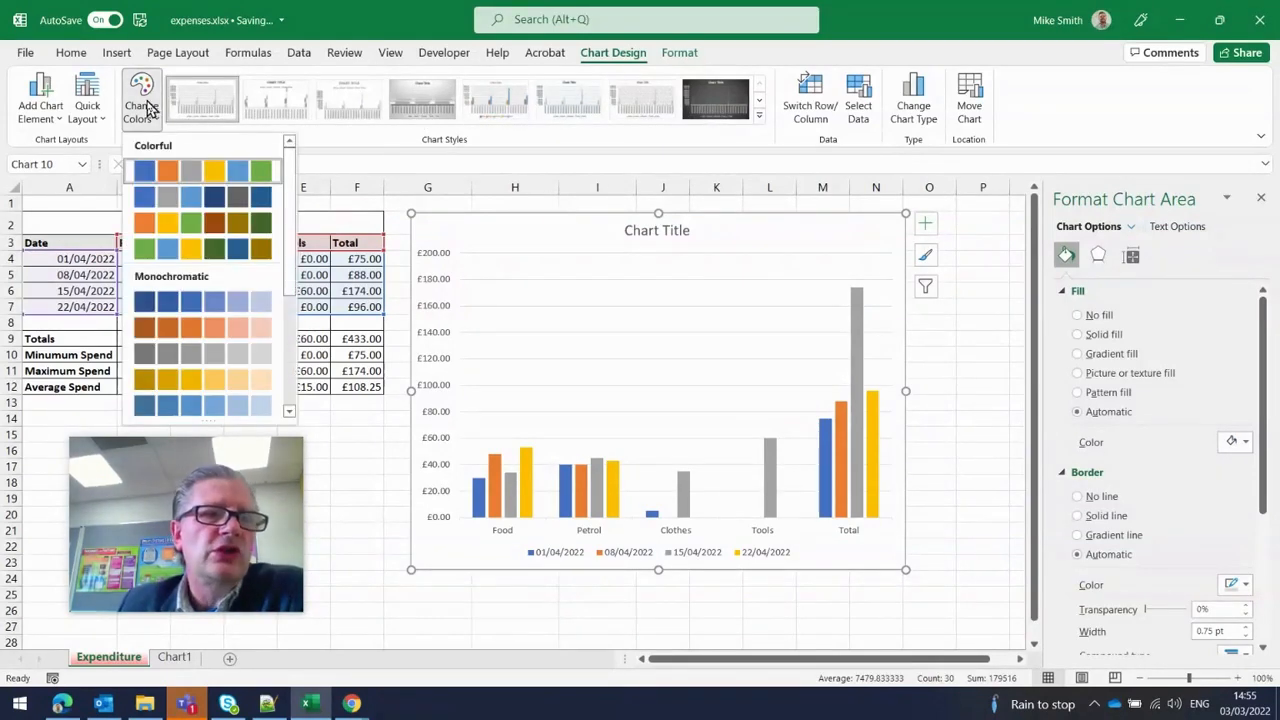
pyautogui.click(160, 197)
pyautogui.click(143, 118)
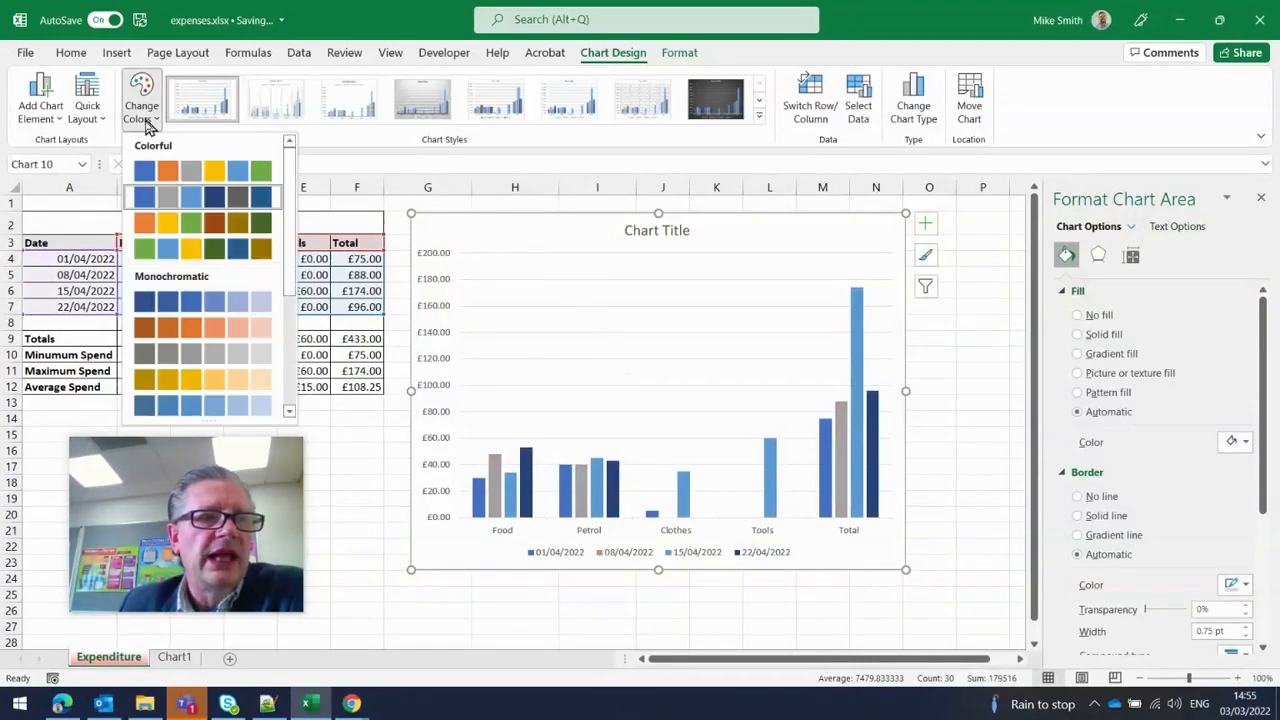
pyautogui.click(158, 243)
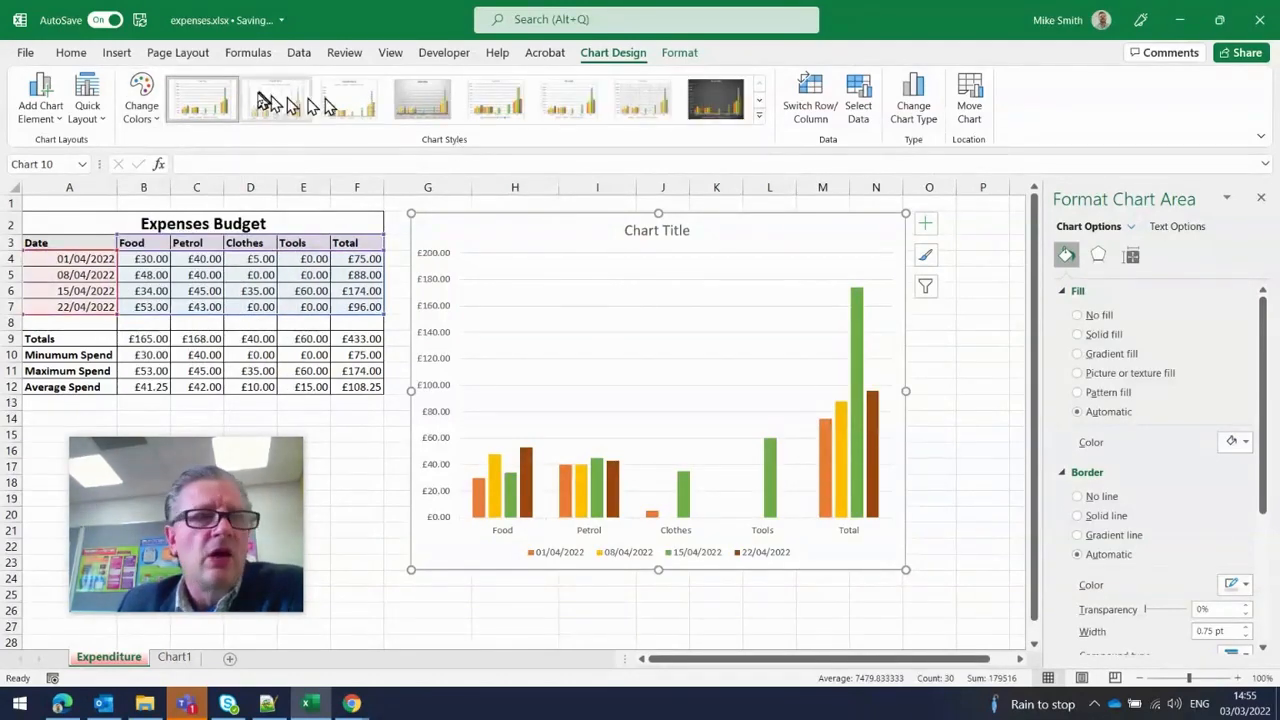
# Step: Apply the dark chart Style 8 to the column chart and enlarge it to about column O and row 25
pyautogui.click(759, 121)
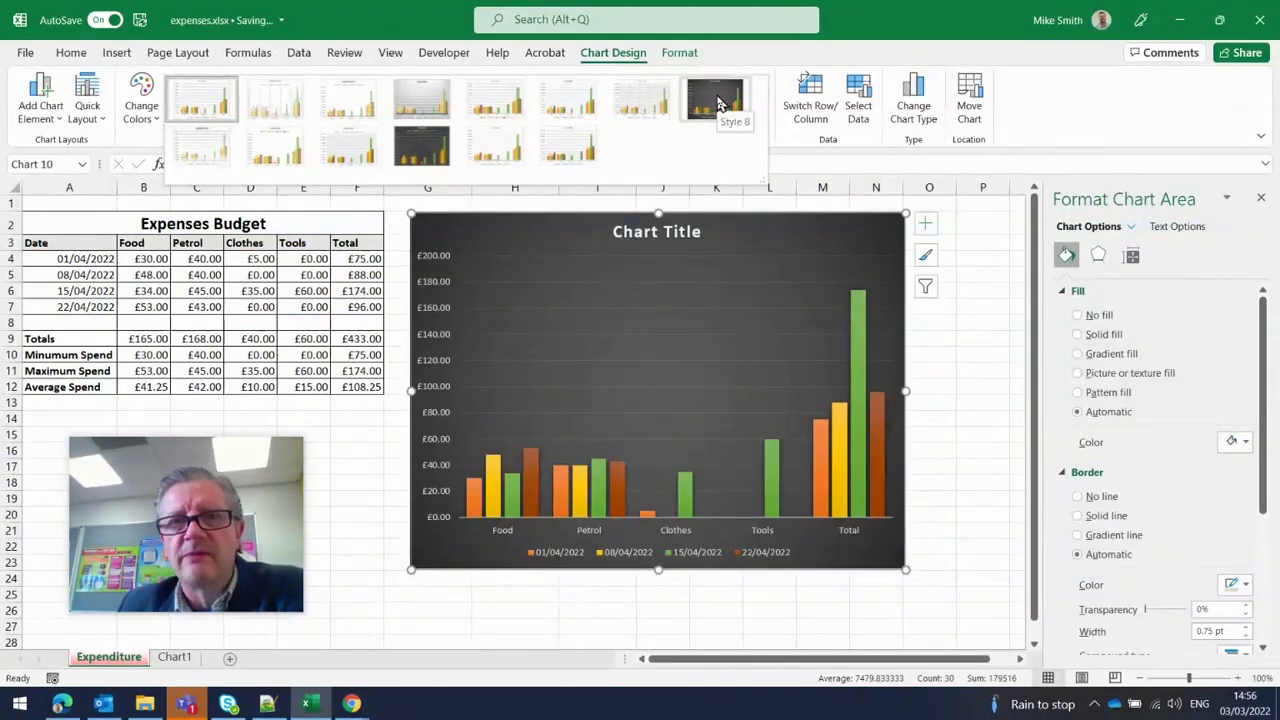
pyautogui.click(717, 101)
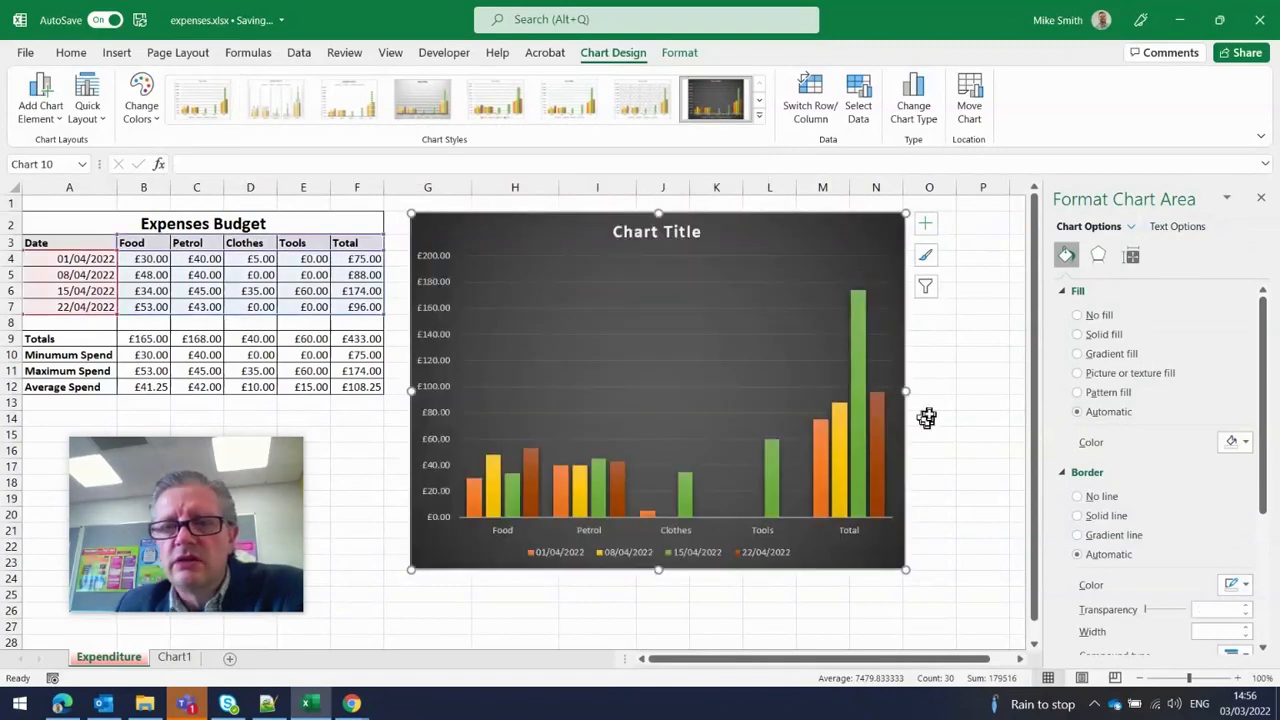
pyautogui.moveTo(907, 567); pyautogui.dragTo(944, 599)
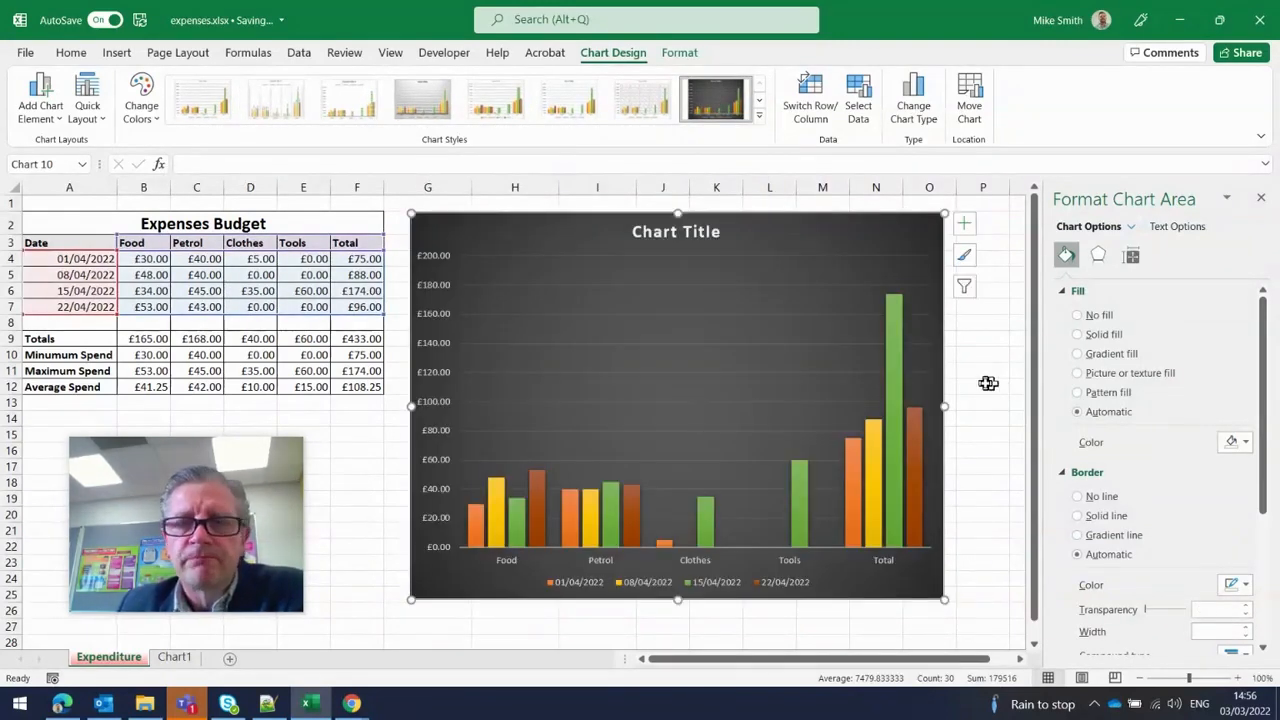
# Step: Replace the chart's placeholder title with "Money Spent in April 2022"
pyautogui.click(703, 236)
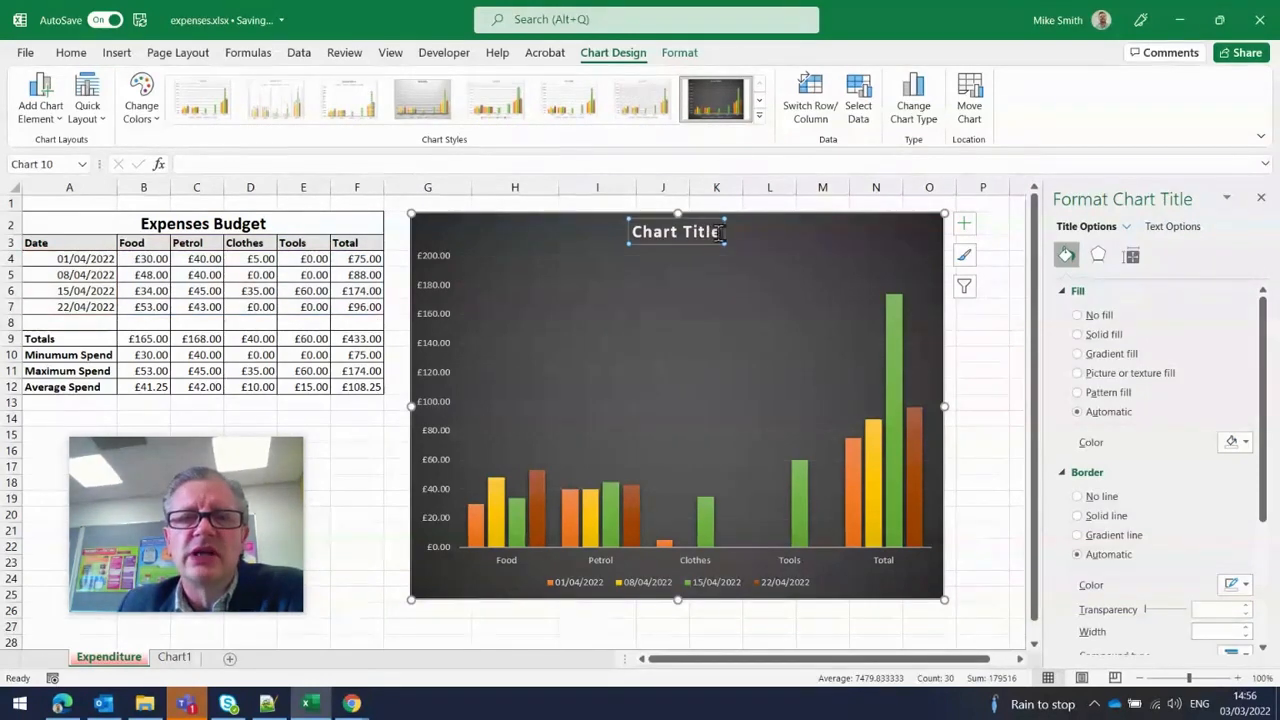
pyautogui.moveTo(720, 232); pyautogui.dragTo(632, 232)
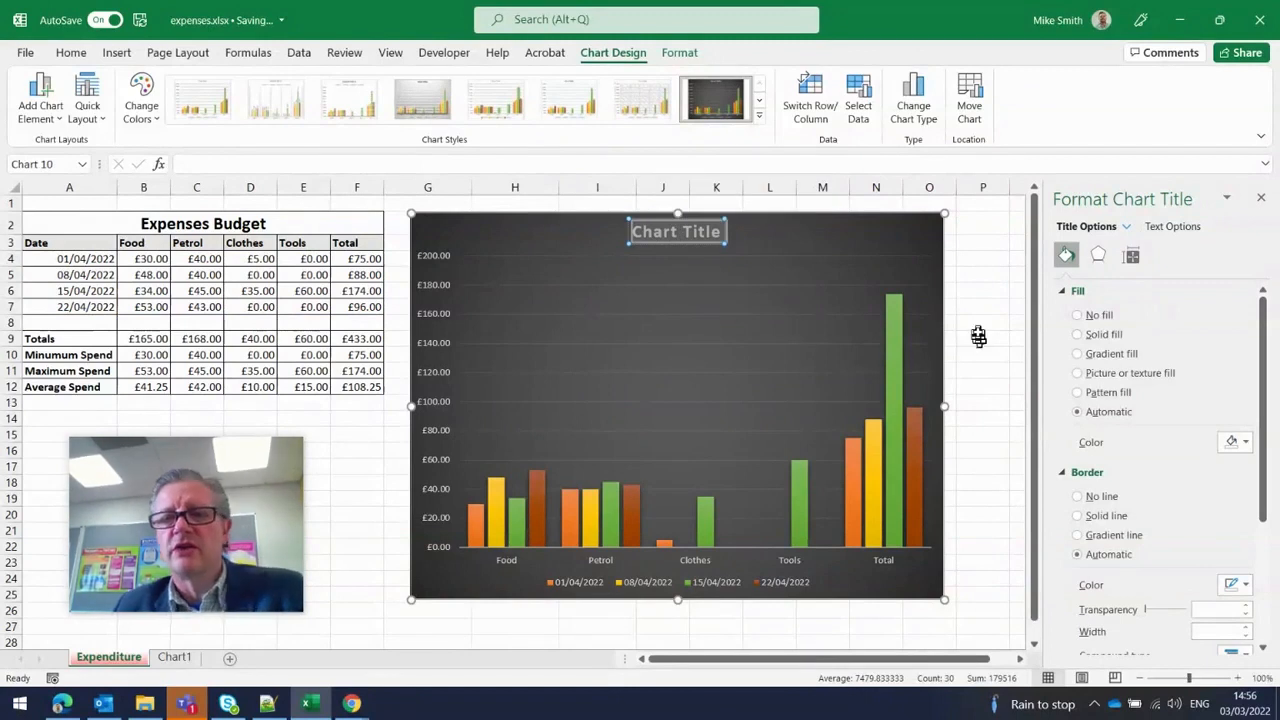
pyautogui.write('MOney')
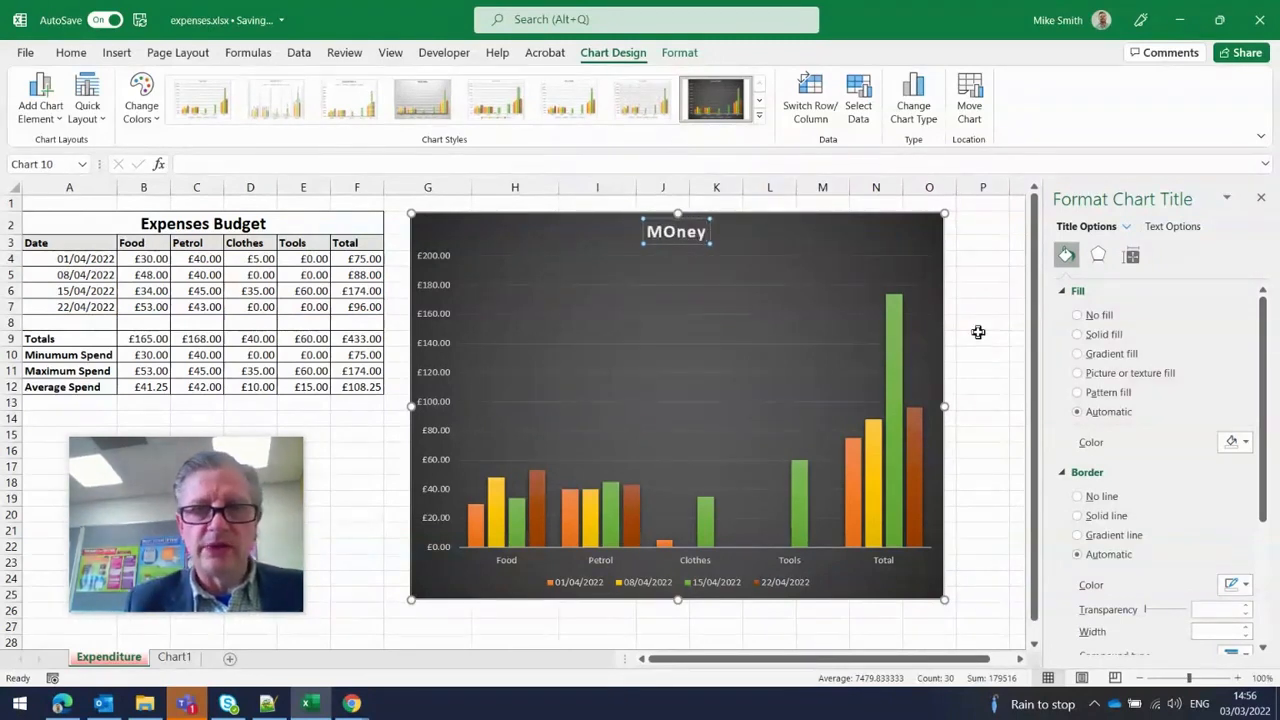
pyautogui.press('BackSpace')
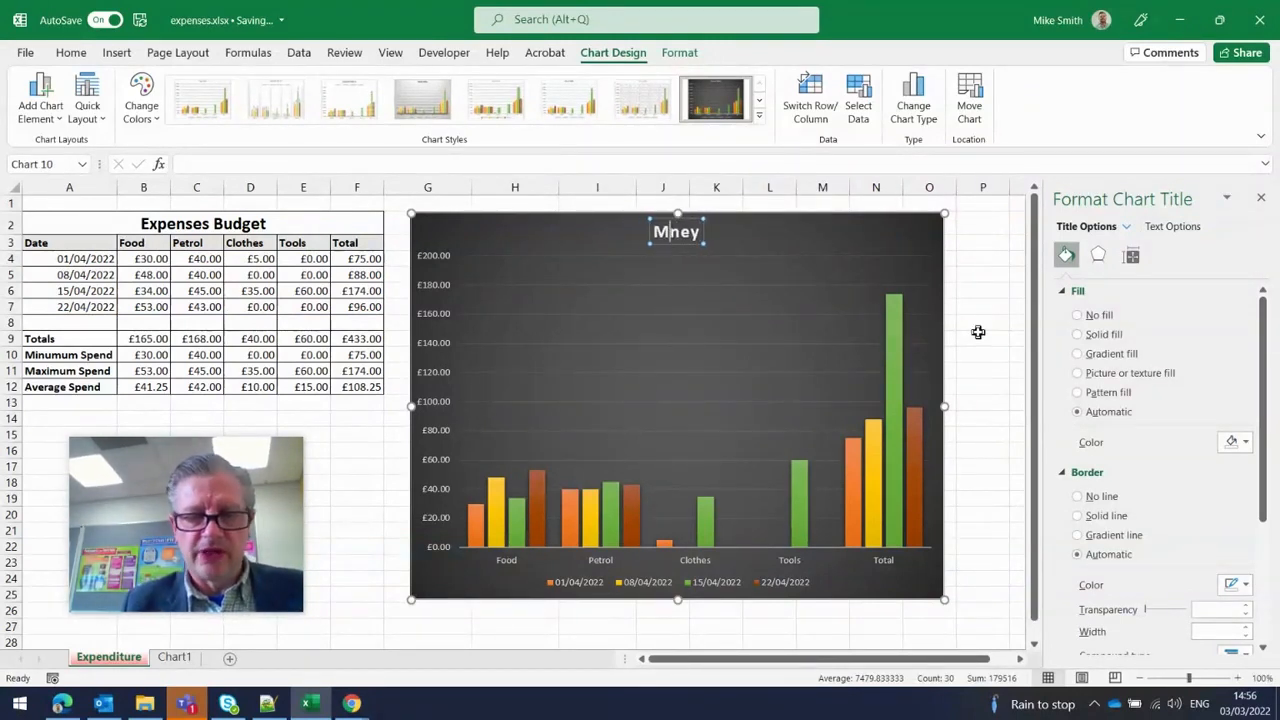
pyautogui.write('oney')
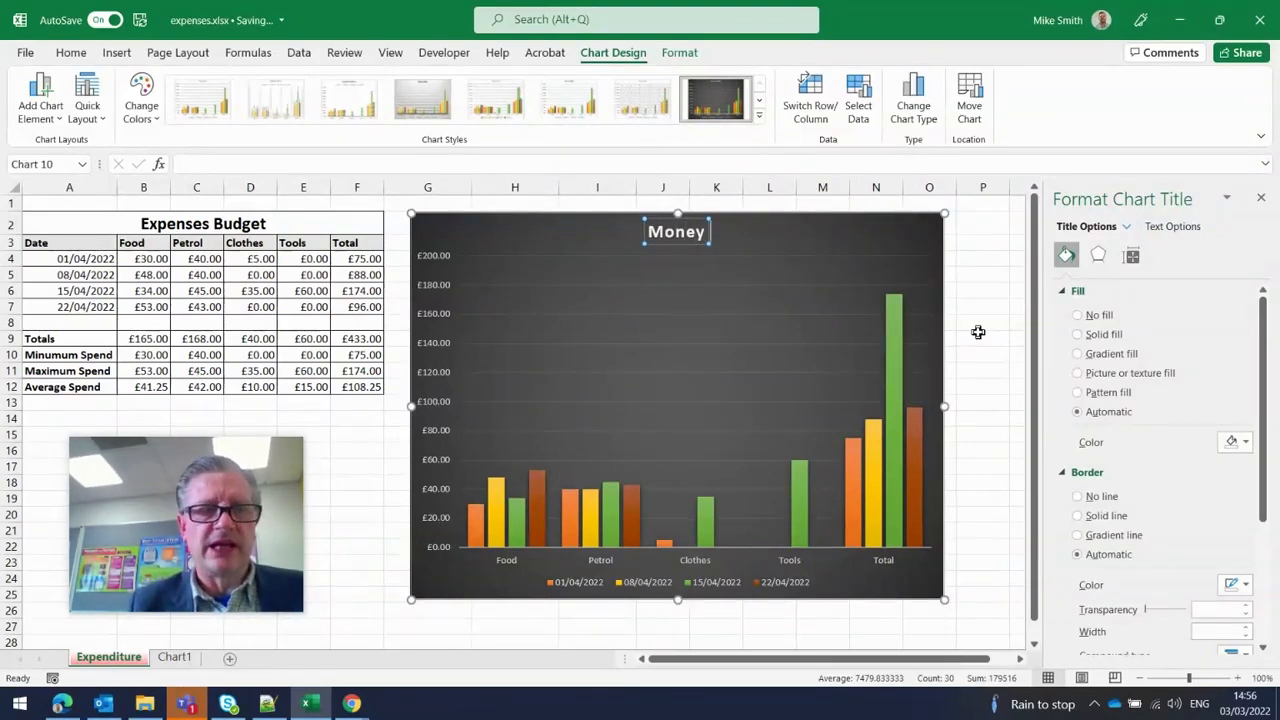
pyautogui.write(' S')
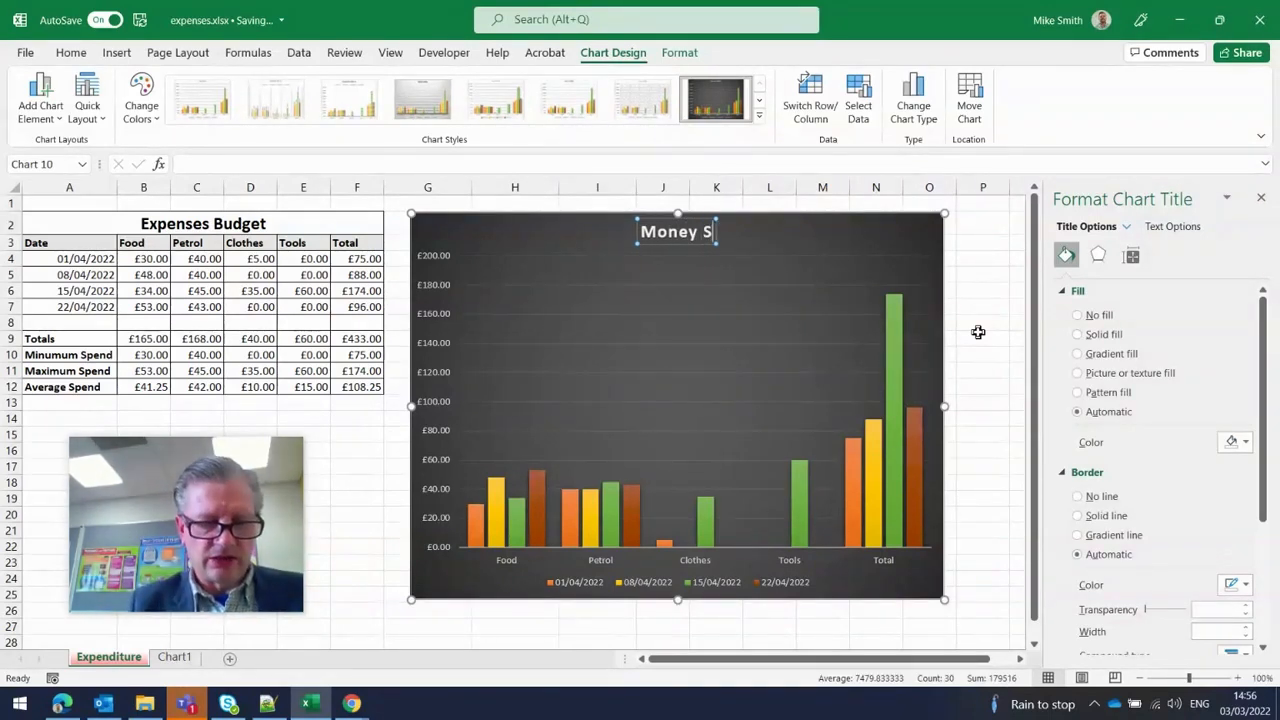
pyautogui.write('pent')
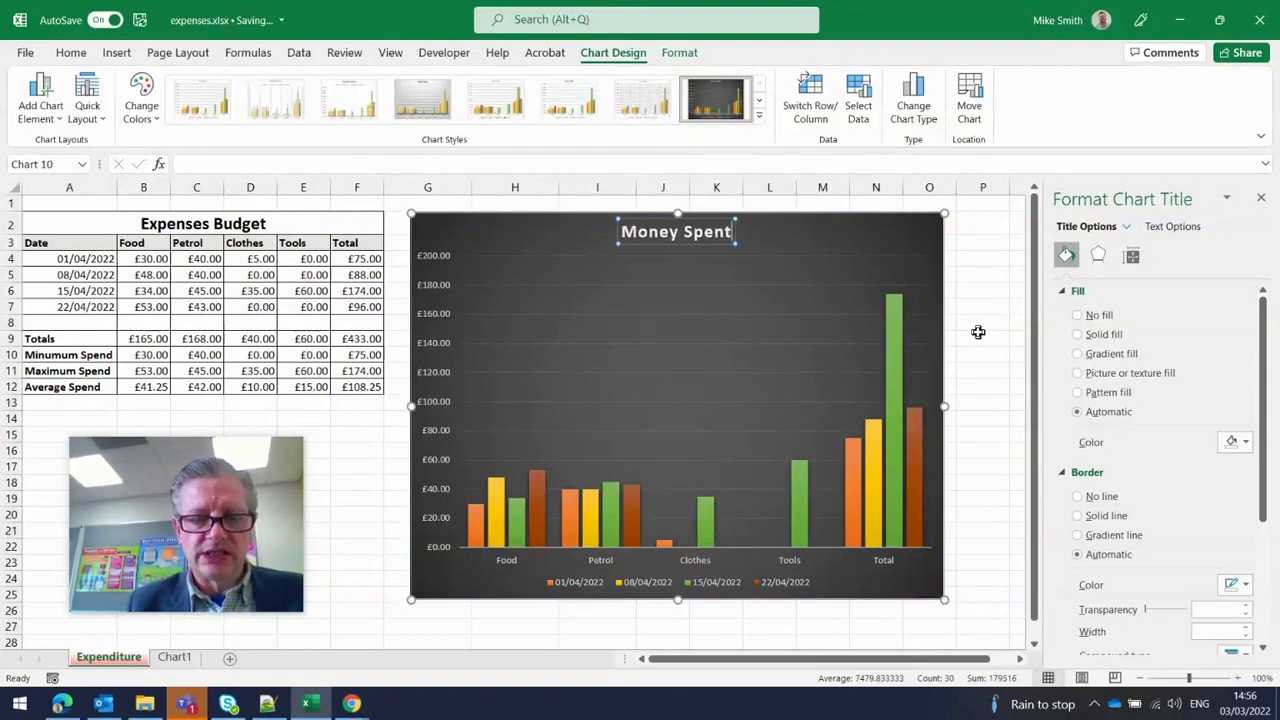
pyautogui.write(' in Apr')
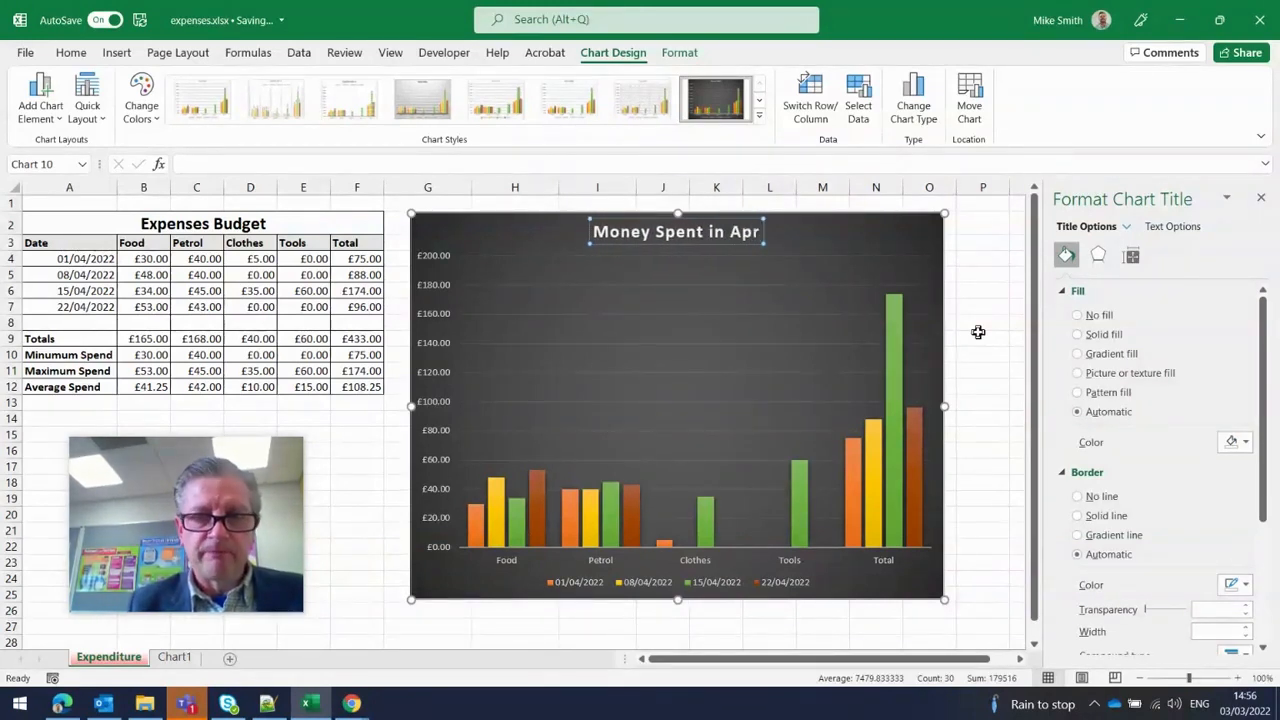
pyautogui.write('il 2022')
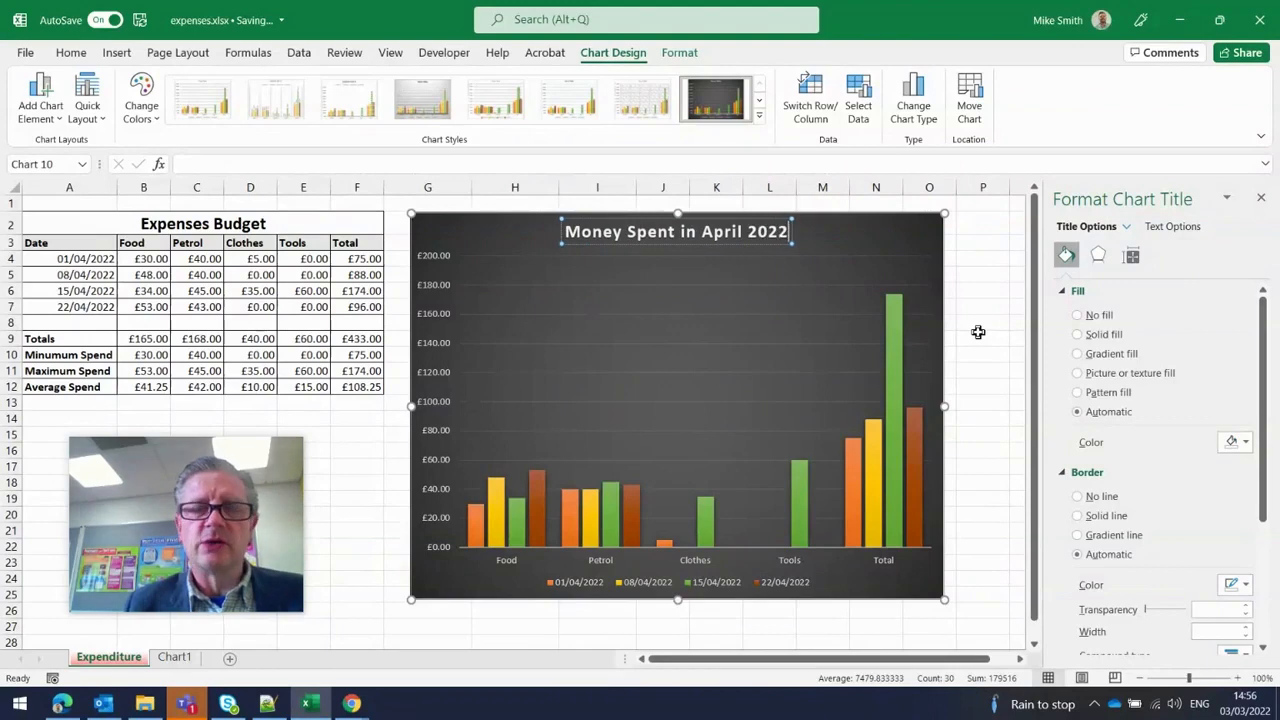
pyautogui.click(991, 355)
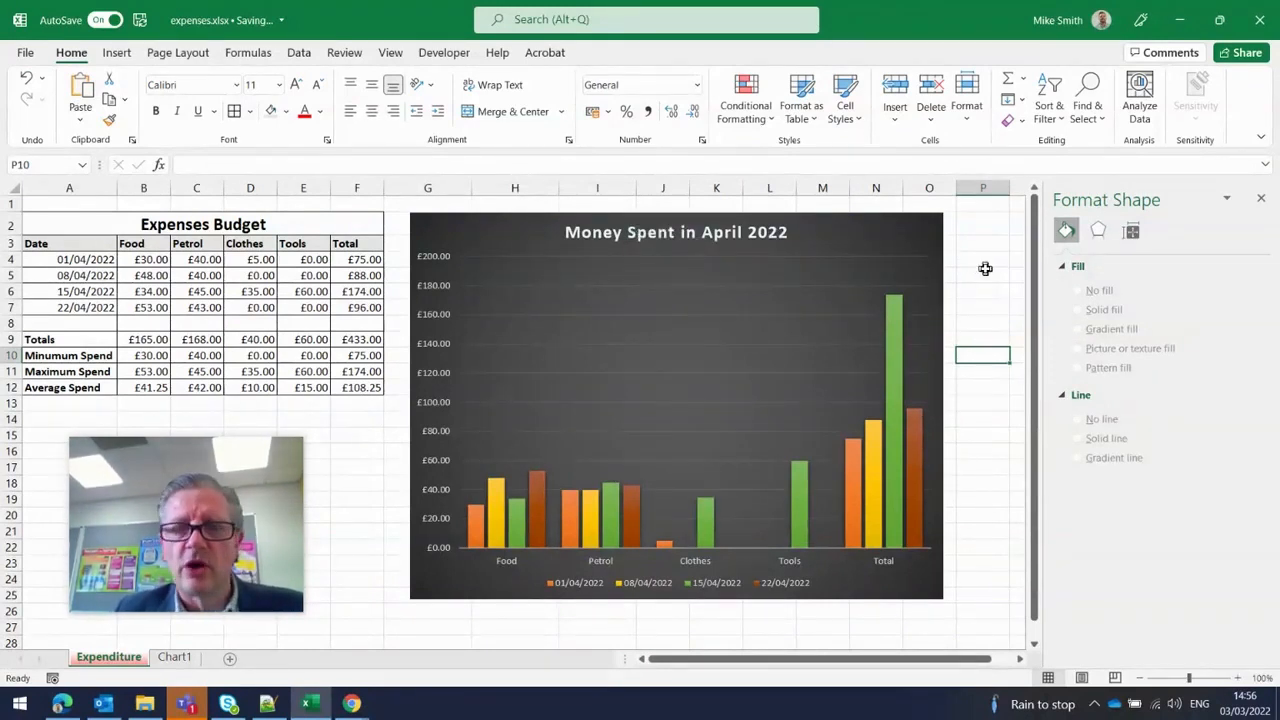
# Step: Filter the Total category out of the column chart and apply the filter
pyautogui.click(860, 235)
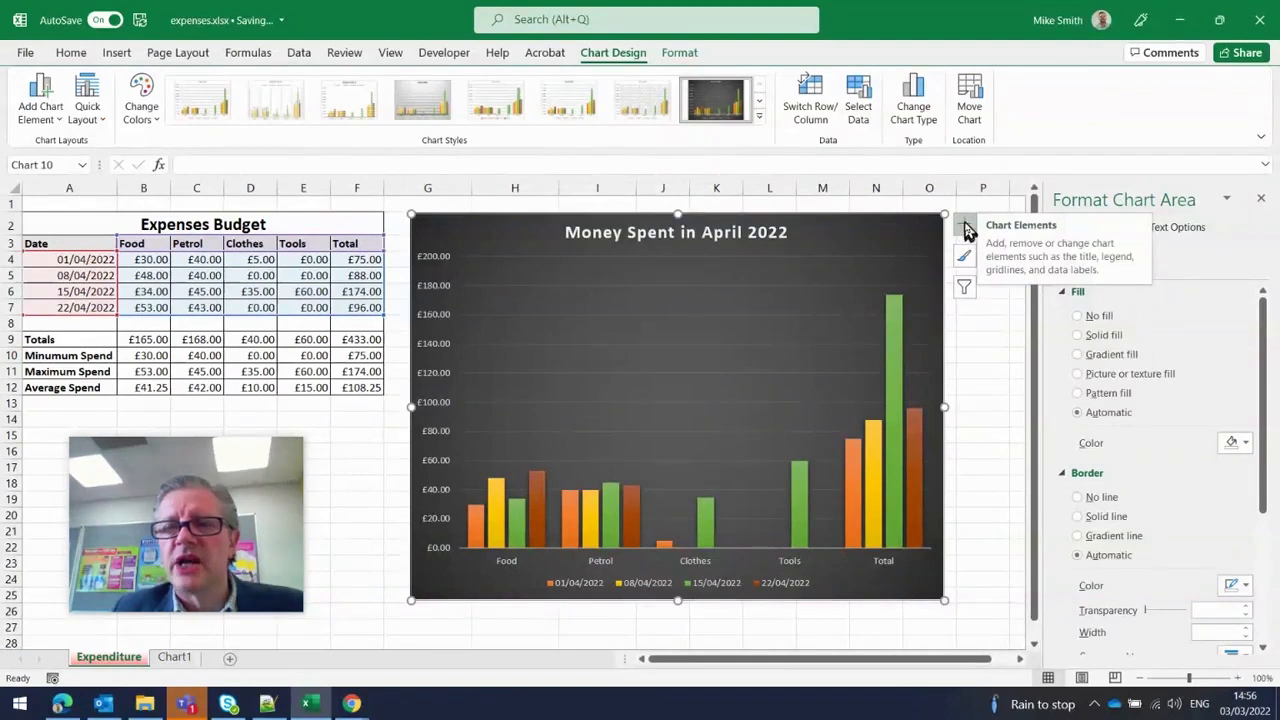
pyautogui.click(965, 291)
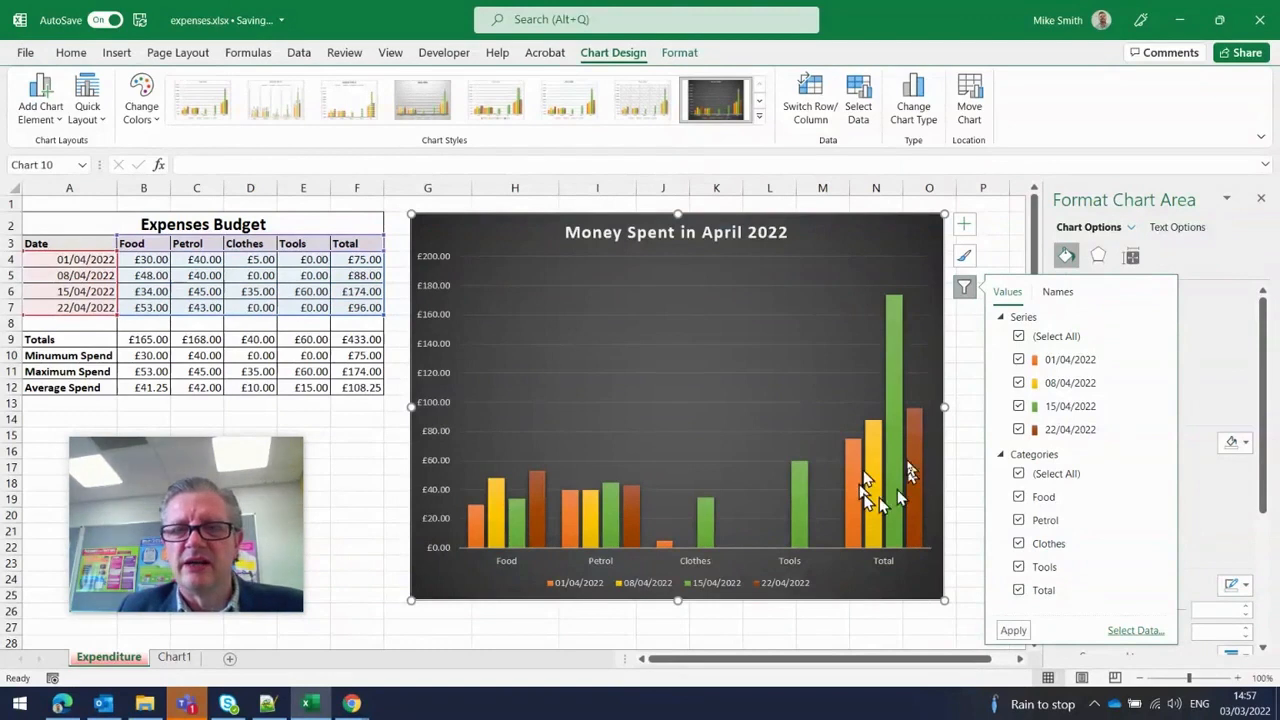
pyautogui.moveTo(875, 495)
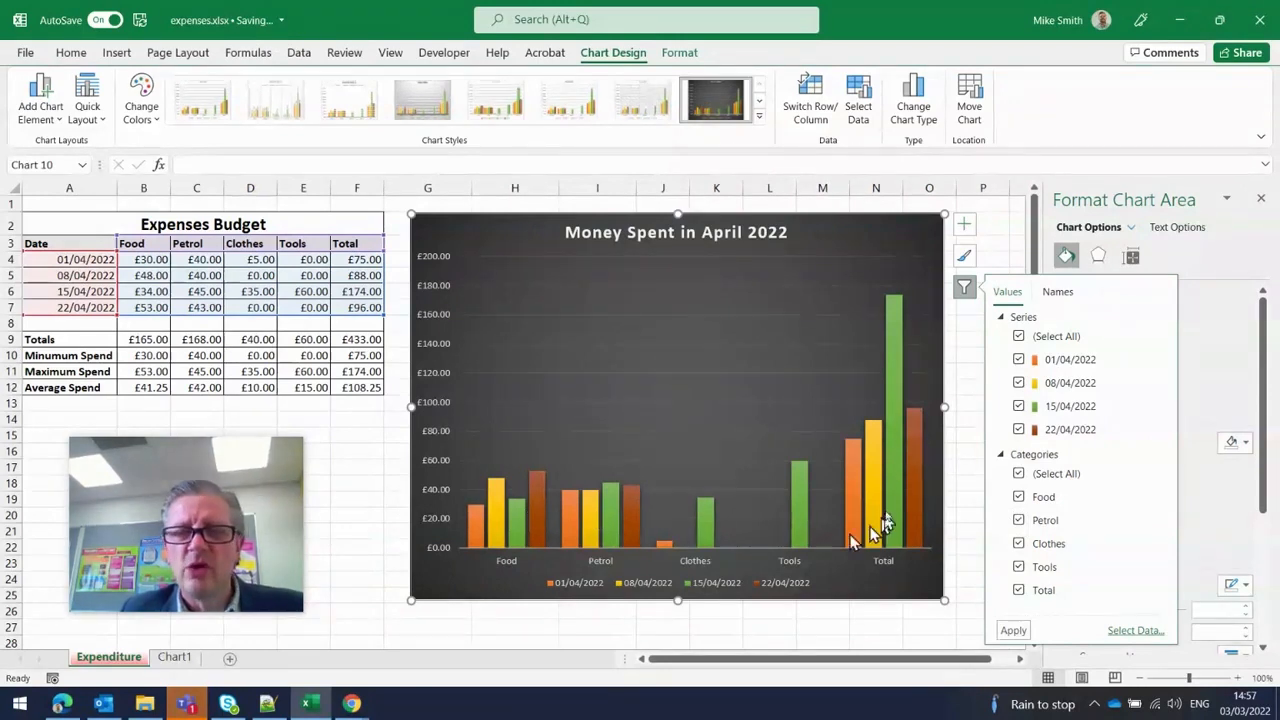
pyautogui.click(1019, 591)
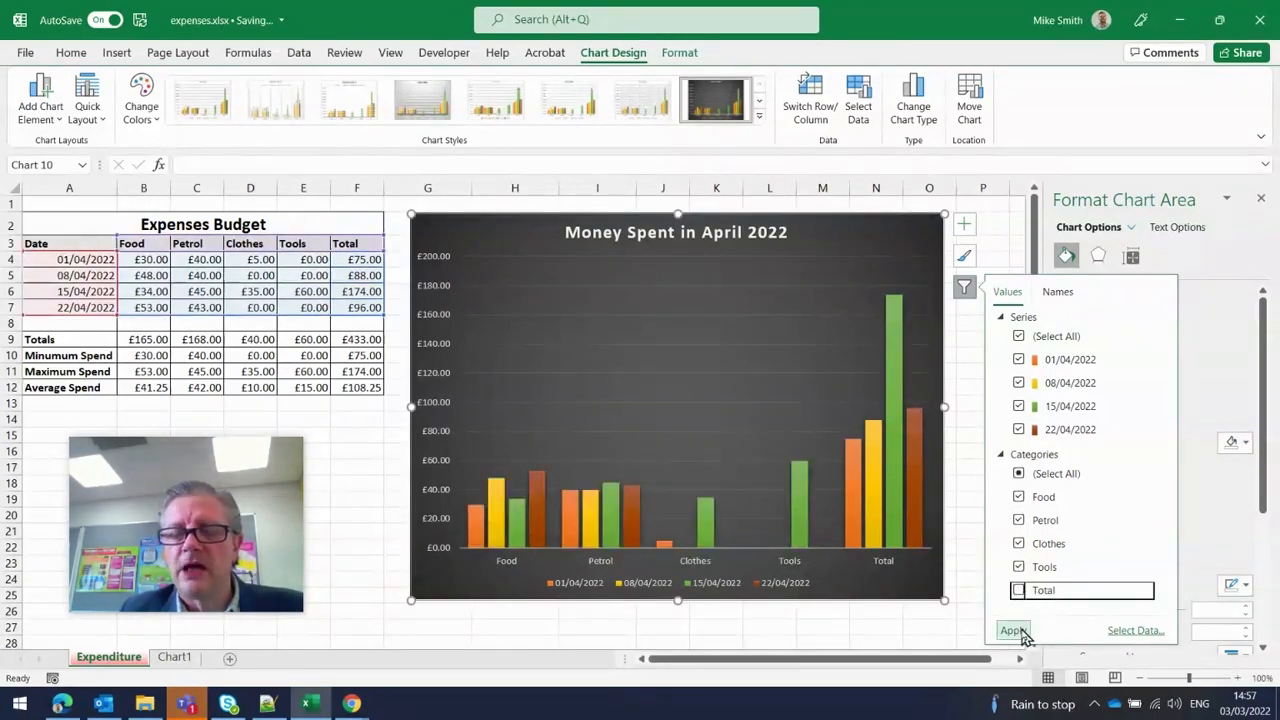
pyautogui.click(1013, 630)
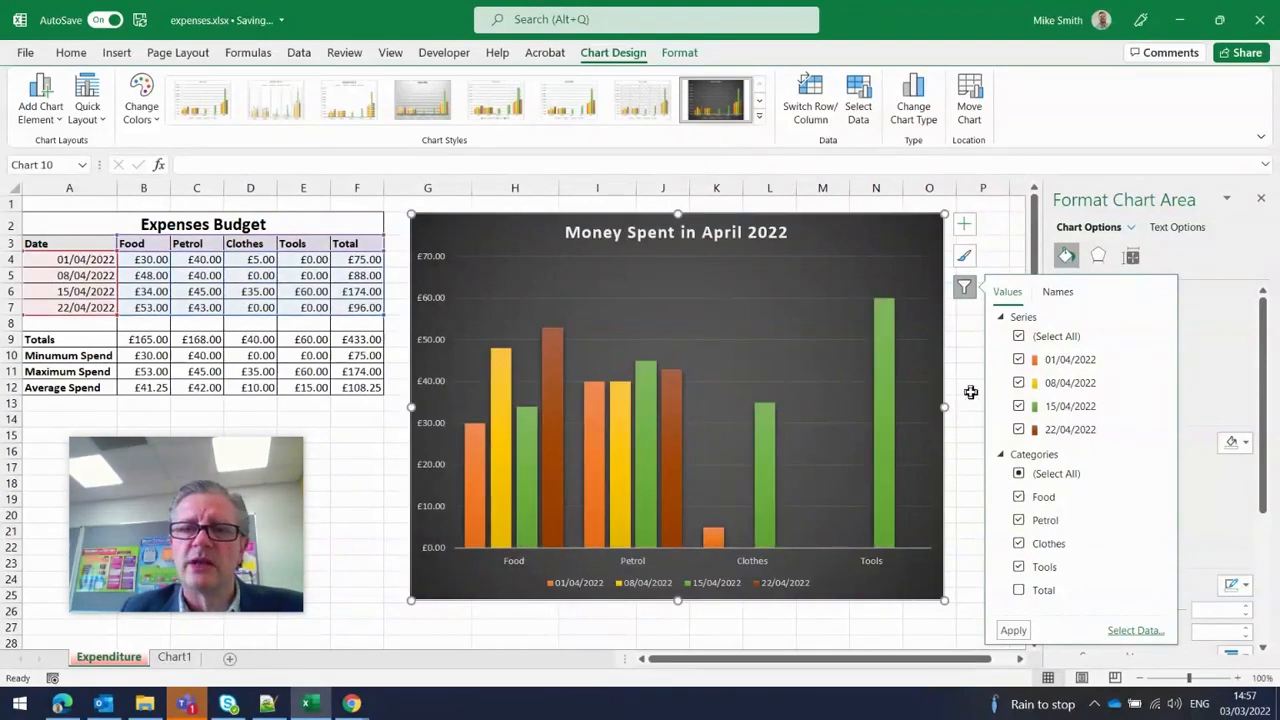
pyautogui.click(965, 259)
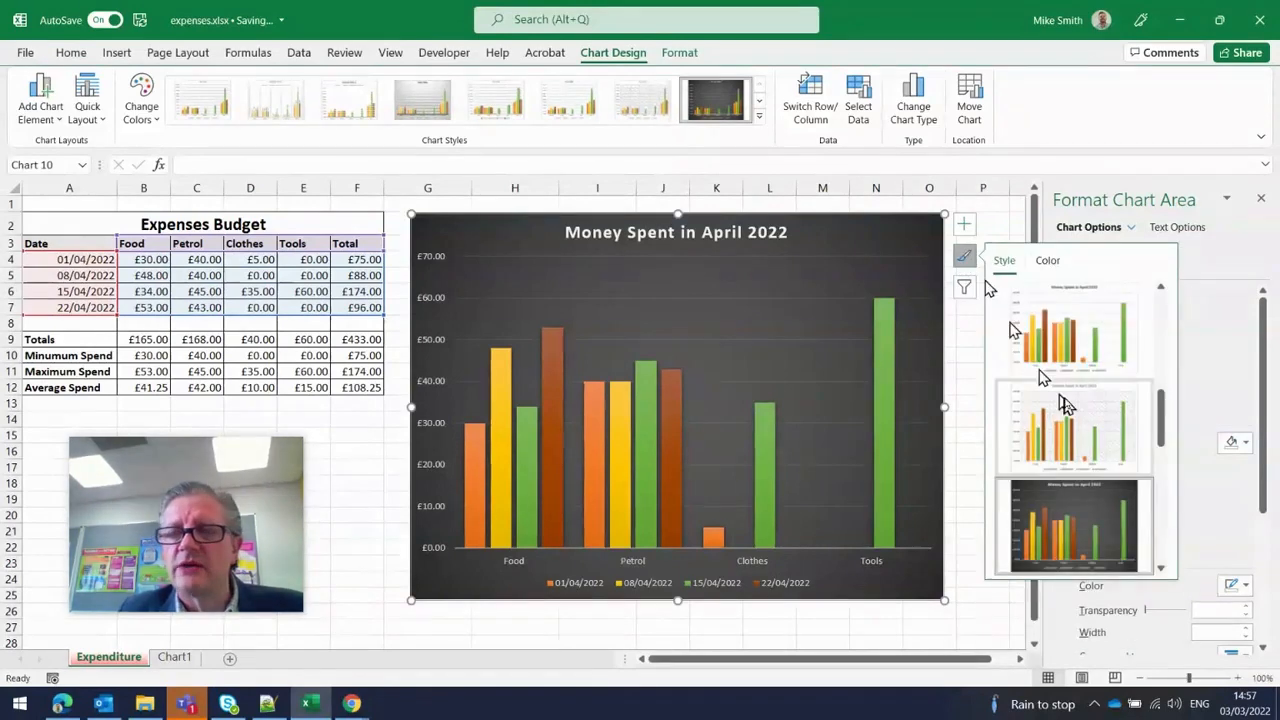
pyautogui.scroll(-3, 1064, 408)
pyautogui.scroll(5, 1064, 408)
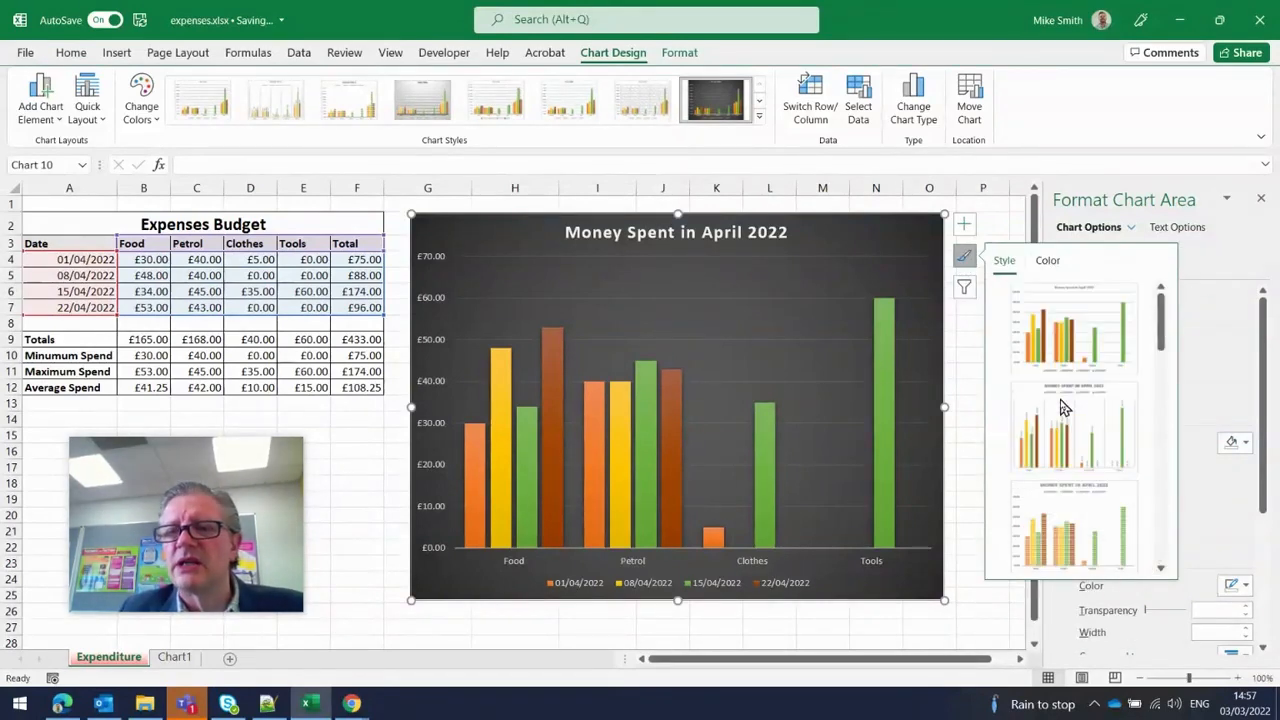
pyautogui.click(1047, 262)
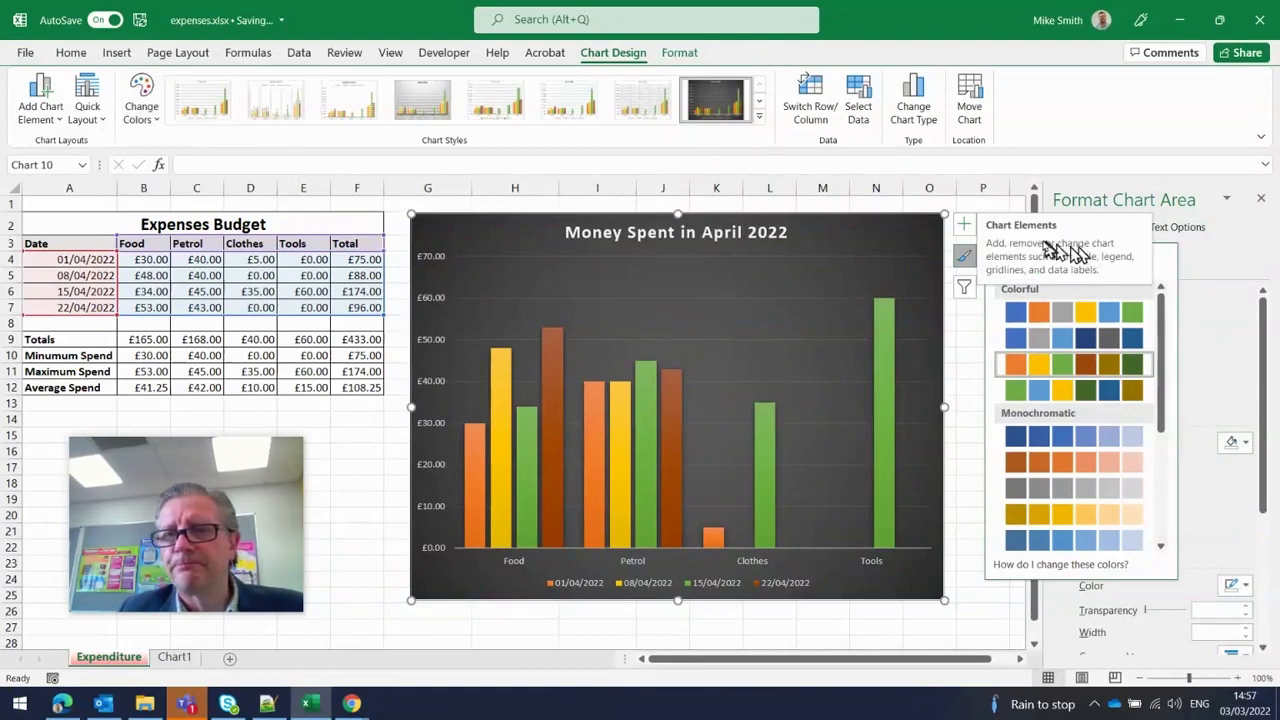
# Step: Add axis titles to the column chart and enlarge it slightly to about the start of column P and row 26
pyautogui.click(965, 230)
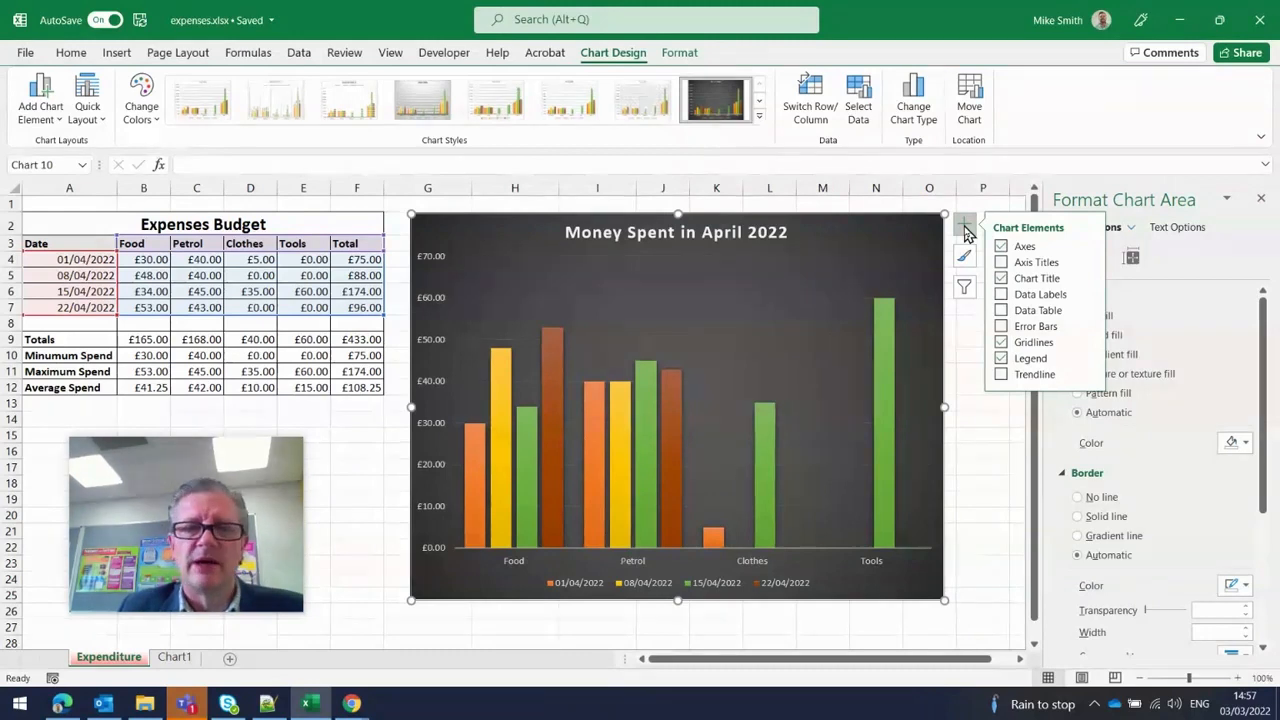
pyautogui.click(1001, 262)
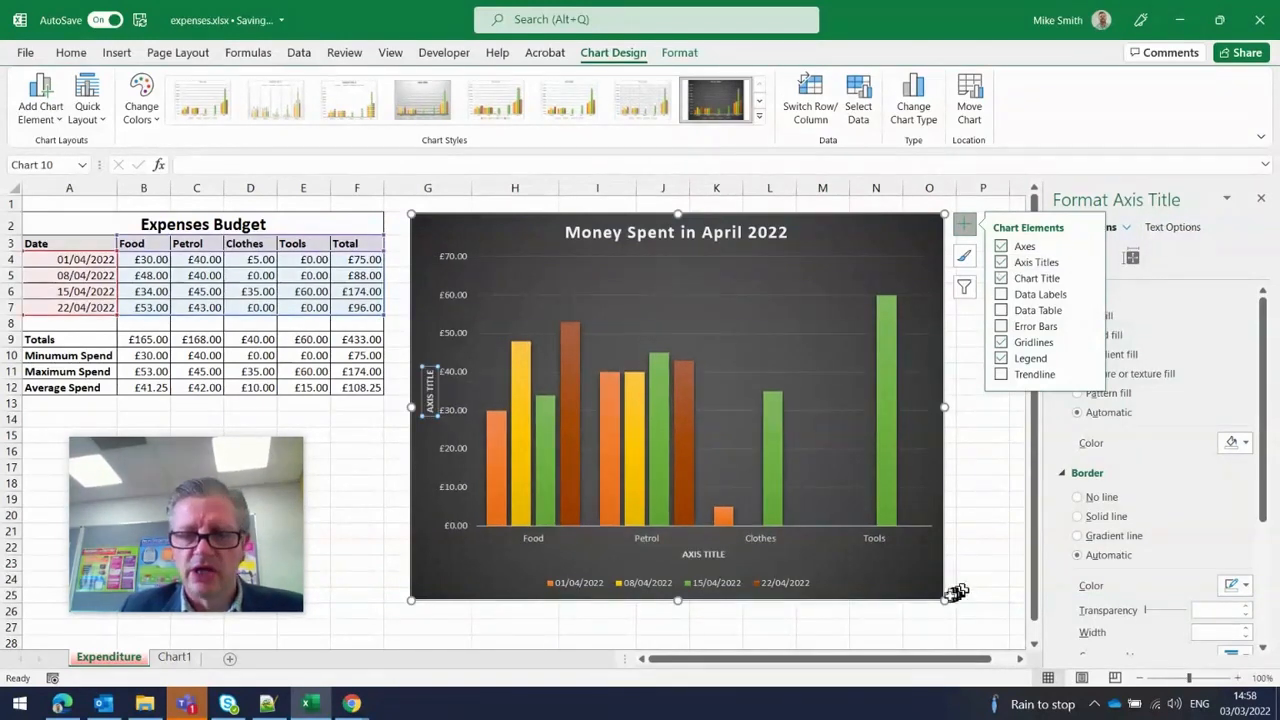
pyautogui.moveTo(947, 598); pyautogui.dragTo(966, 613)
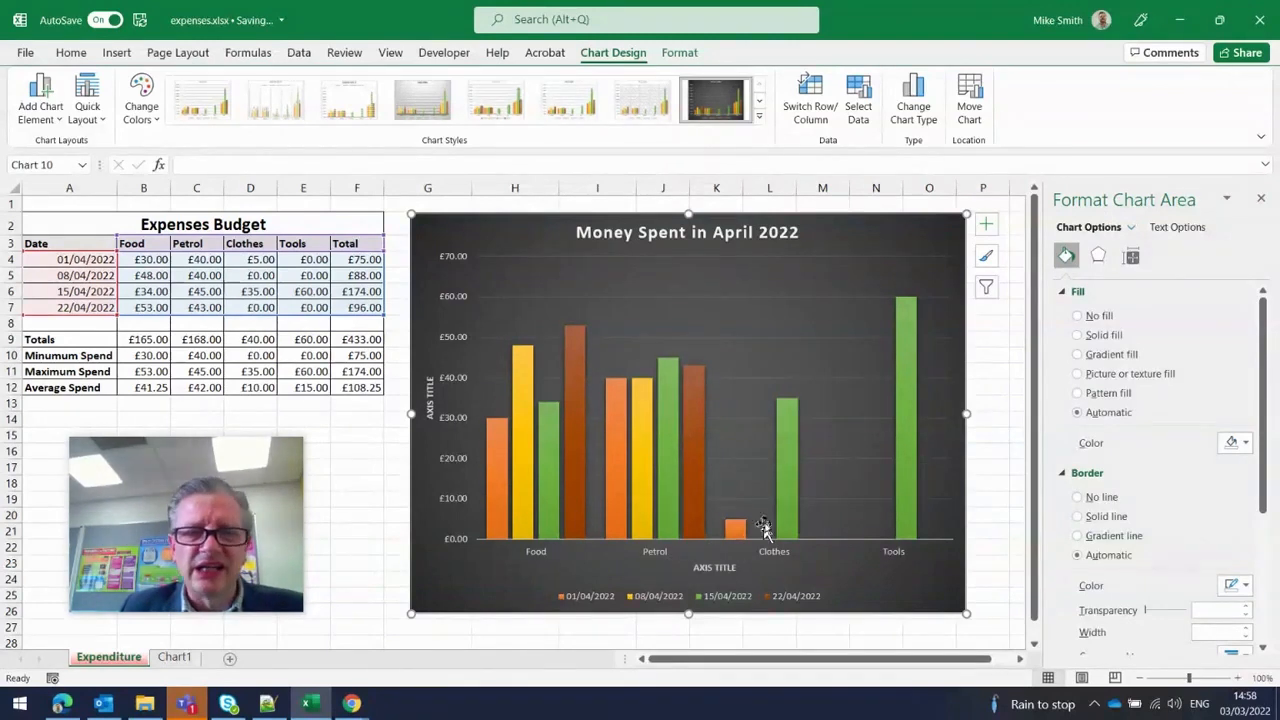
# Step: Replace the horizontal axis title placeholder with "Items"
pyautogui.click(716, 567)
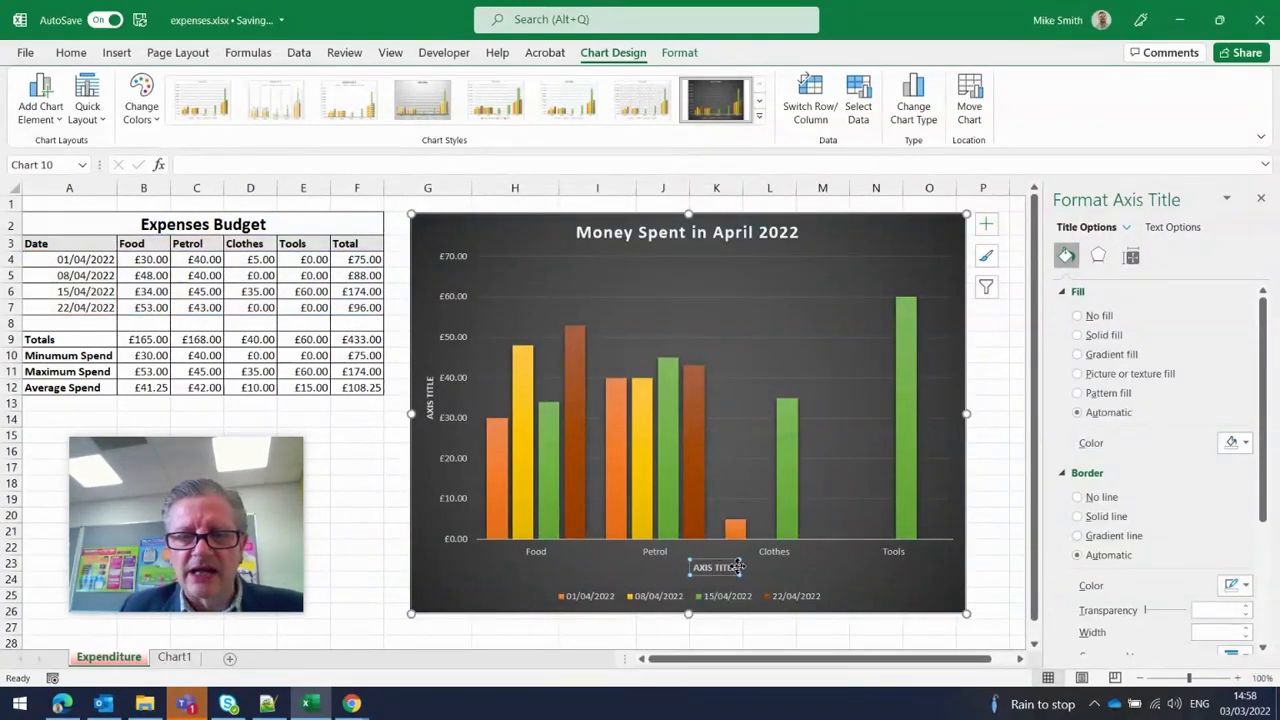
pyautogui.moveTo(734, 567); pyautogui.dragTo(693, 568)
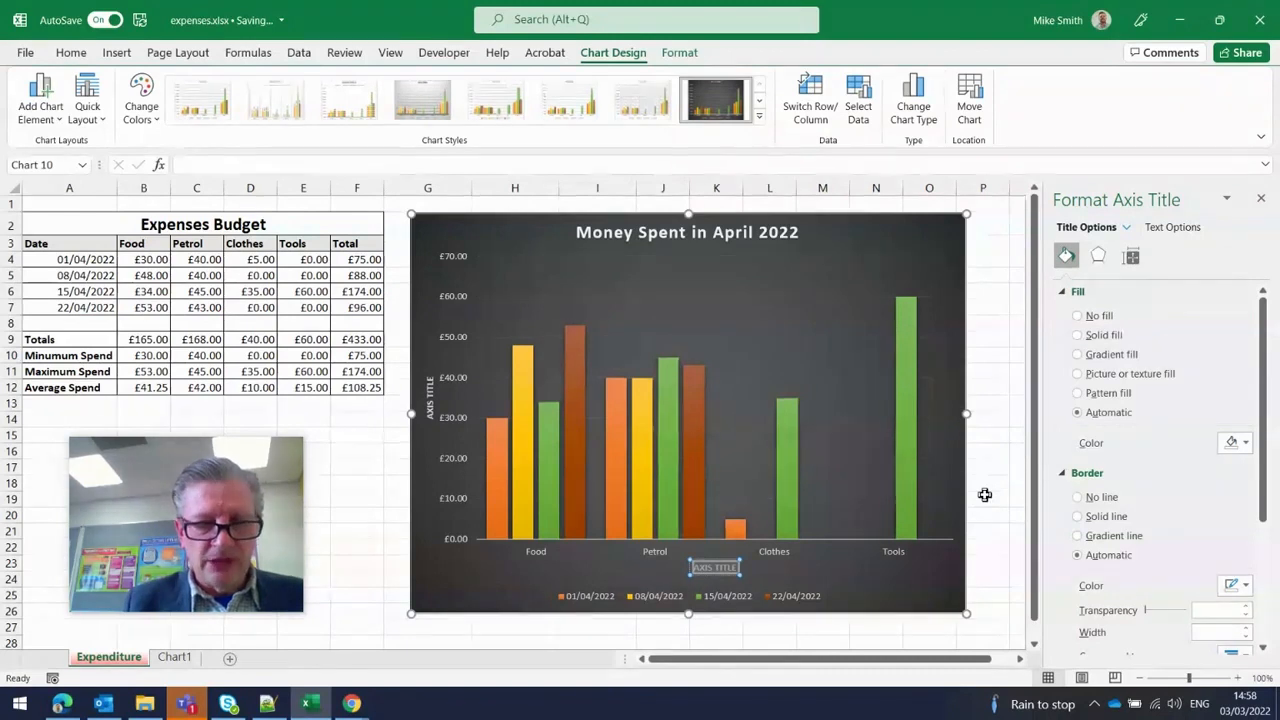
pyautogui.press('BackSpace')
pyautogui.write('Items')
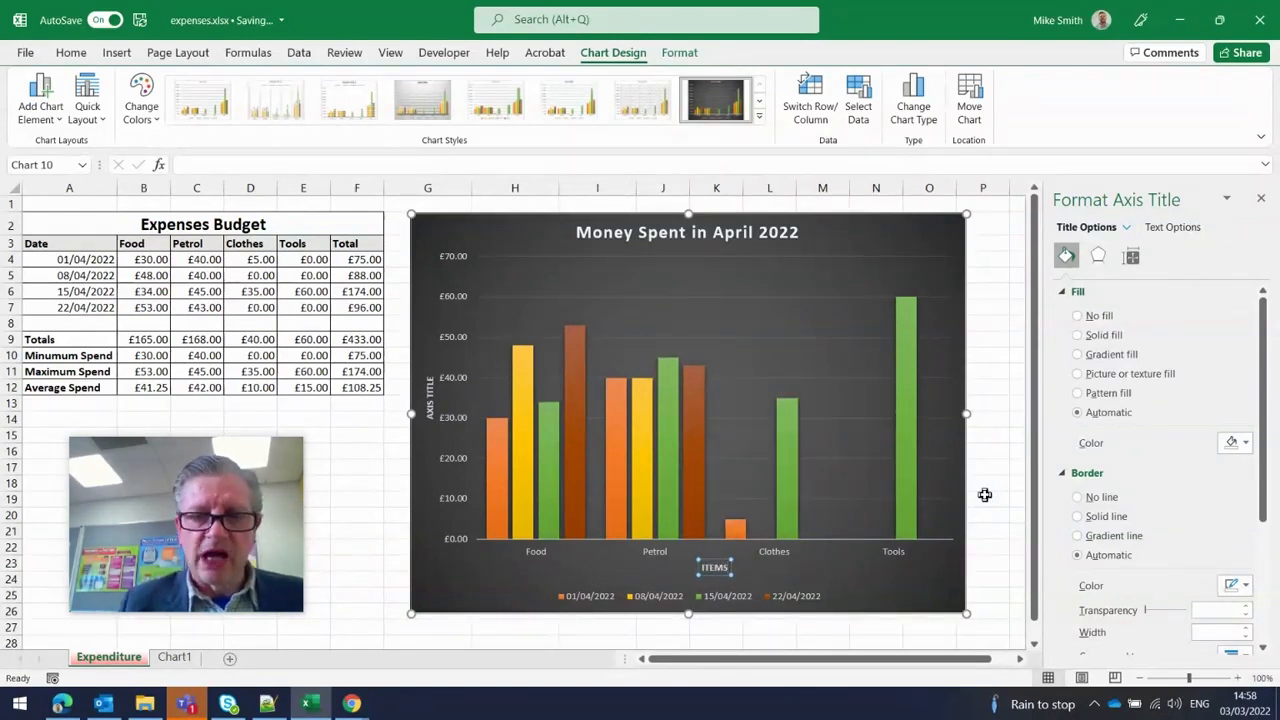
# Step: Replace the vertical axis title placeholder with "Amount Spent" and deselect the chart
pyautogui.click(431, 400)
pyautogui.moveTo(431, 405); pyautogui.dragTo(432, 390)
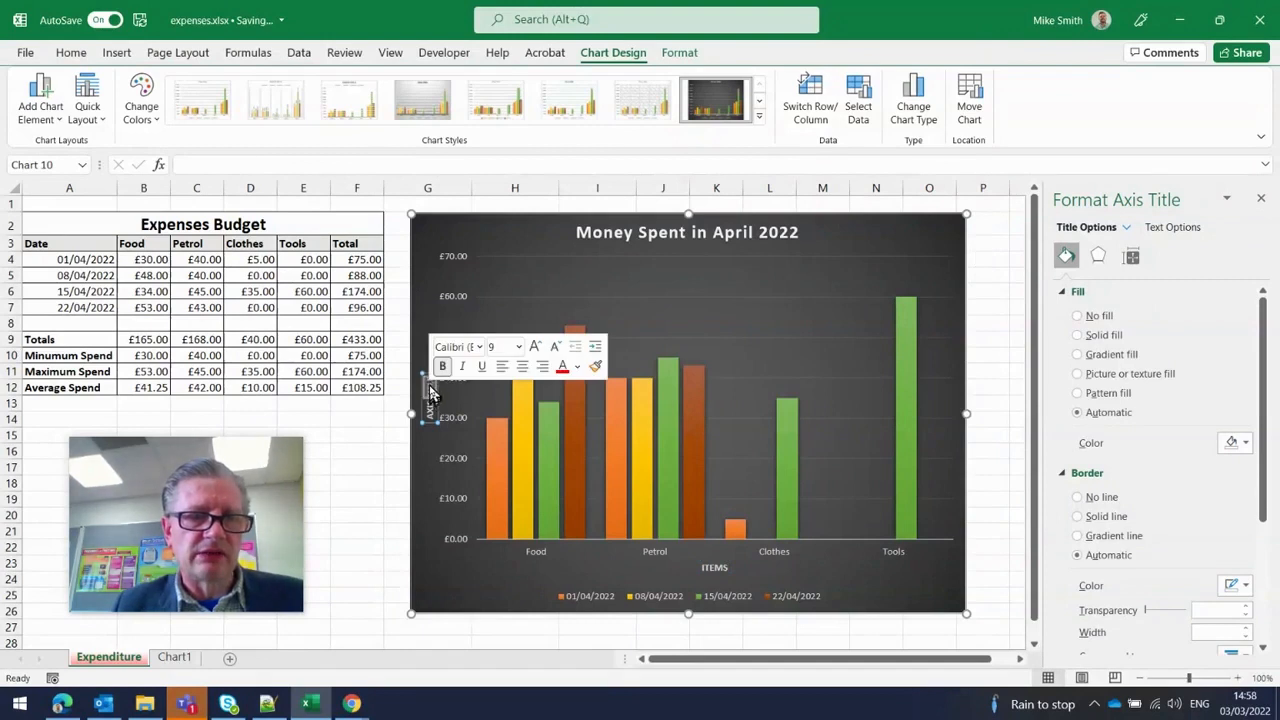
pyautogui.press('BackSpace')
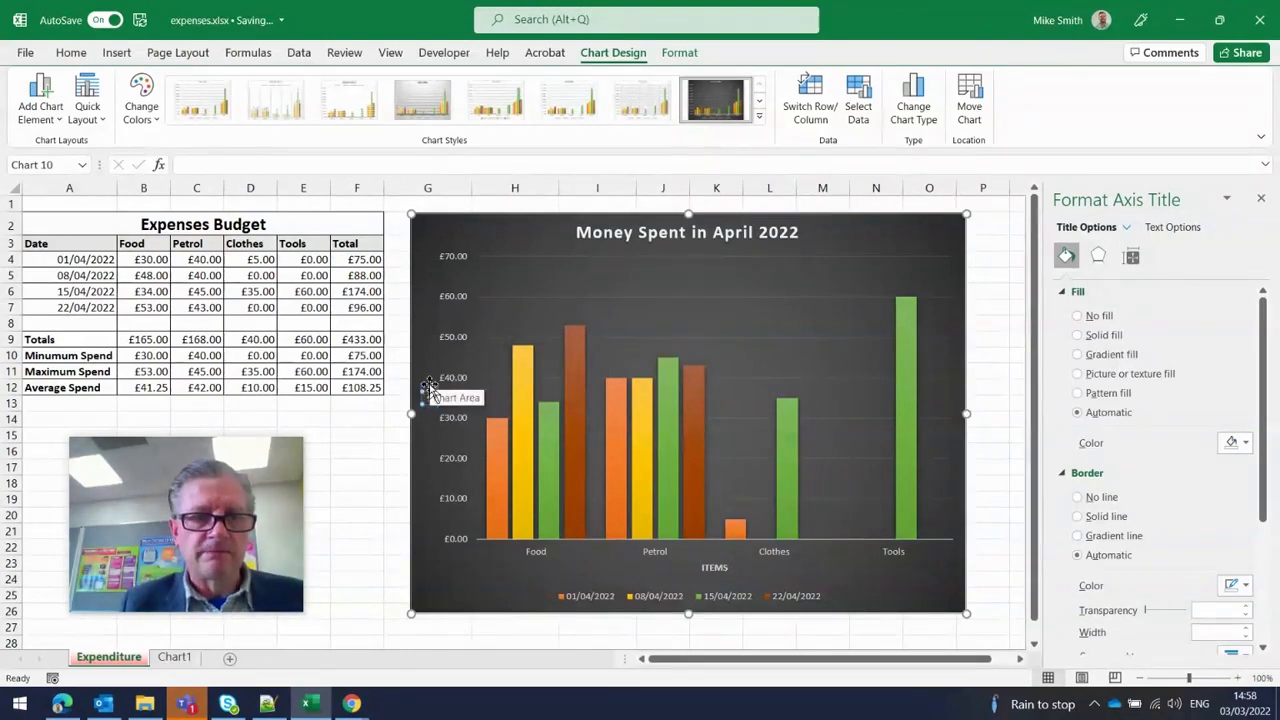
pyautogui.write('Amount Spent')
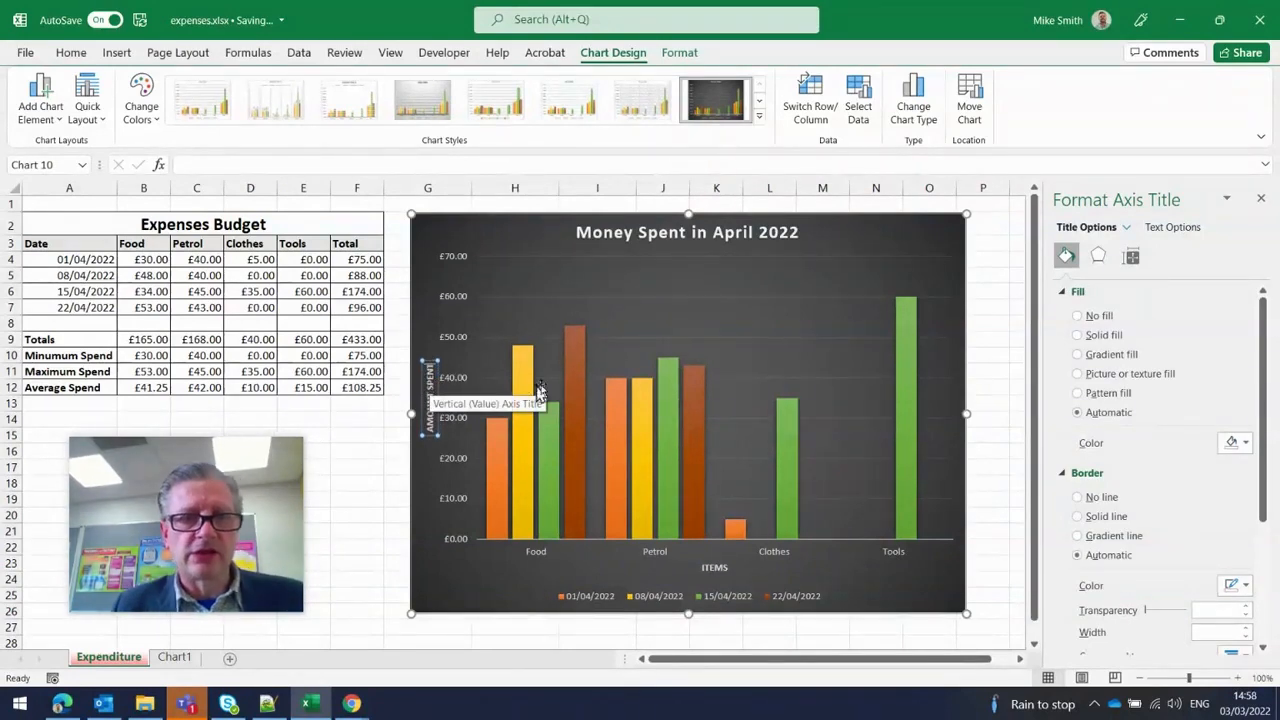
pyautogui.click(984, 398)
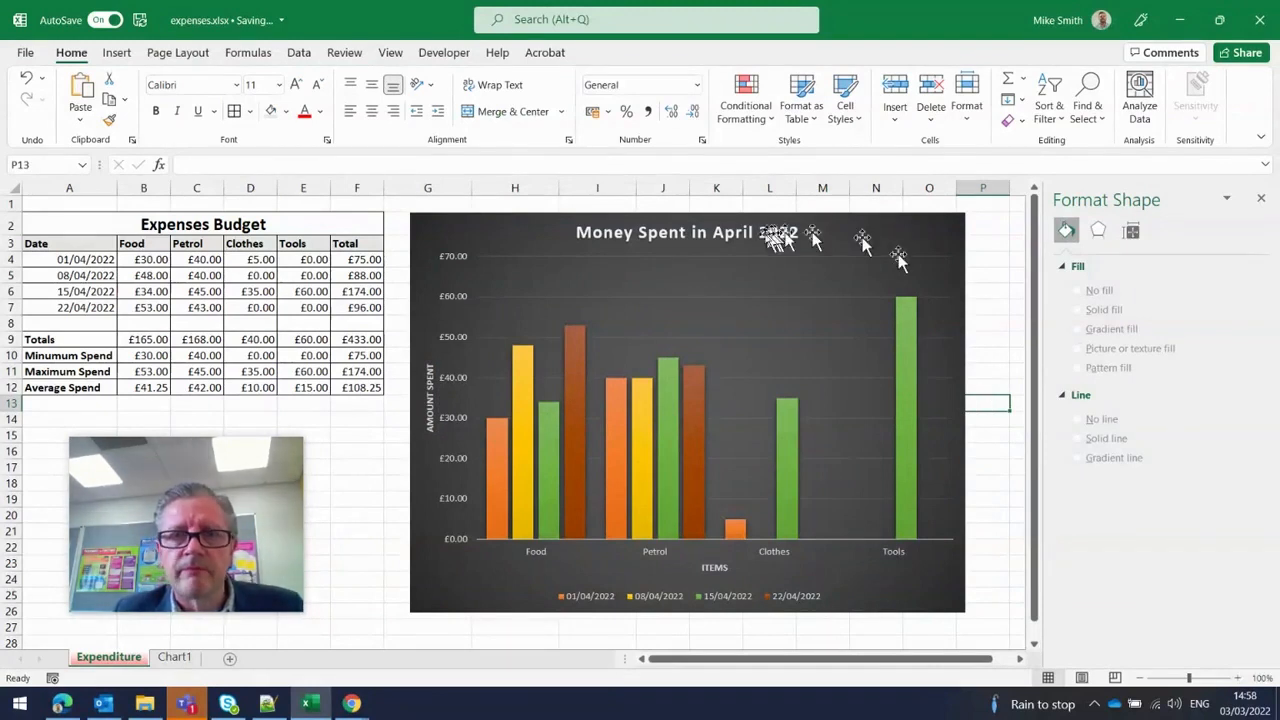
# Step: Add data labels to all the columns of the chart
pyautogui.click(952, 243)
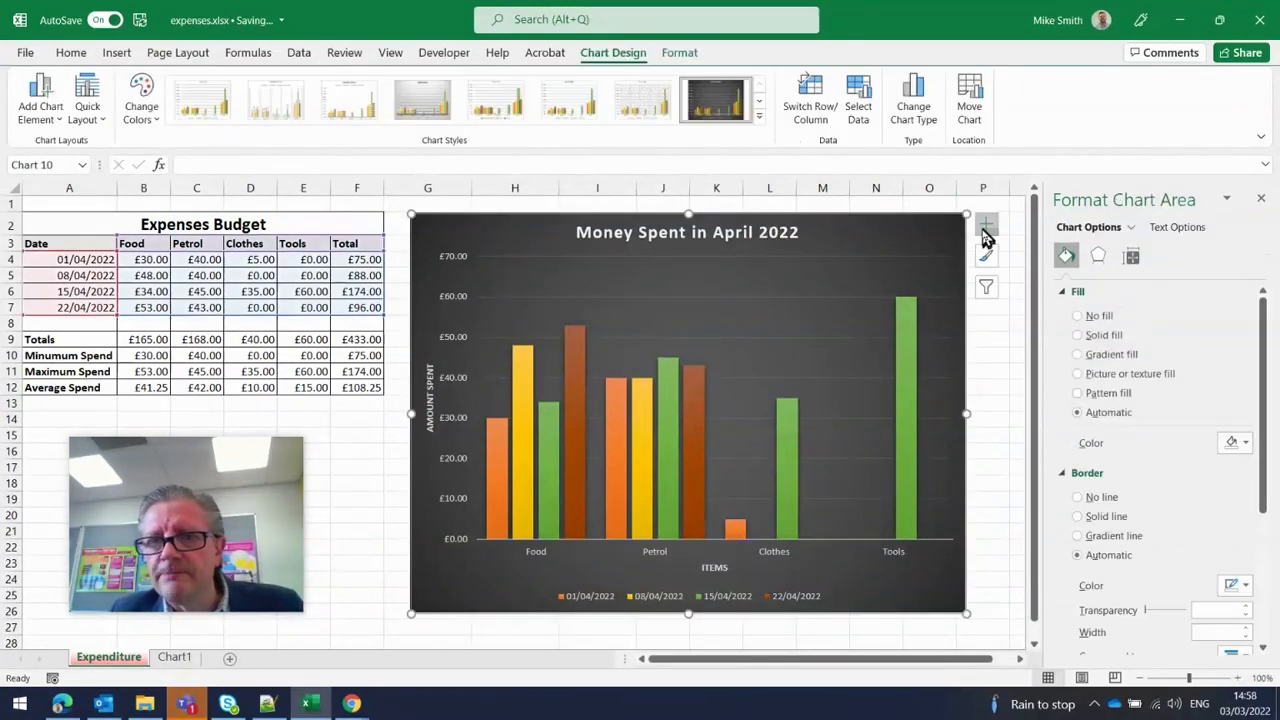
pyautogui.click(985, 224)
pyautogui.click(1023, 295)
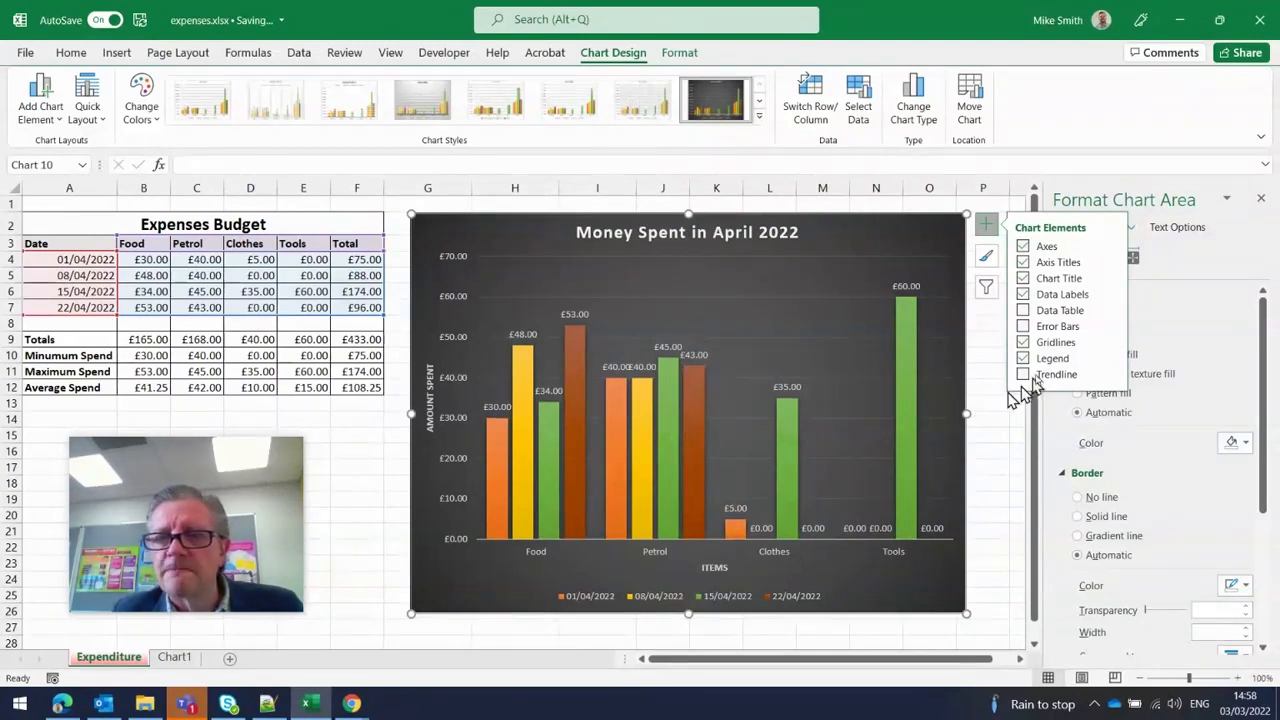
# Step: Try the chart with a data table, with error bars and without gridlines, reverting each option
pyautogui.click(1024, 311)
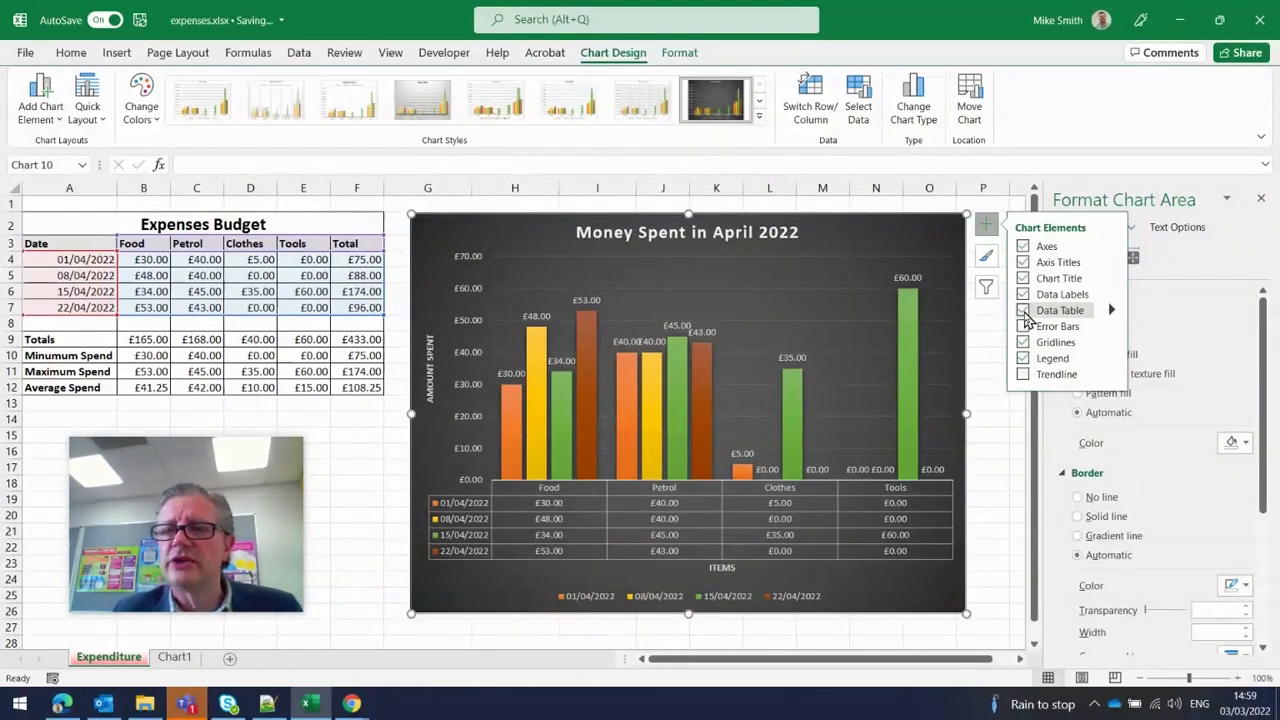
pyautogui.click(1024, 312)
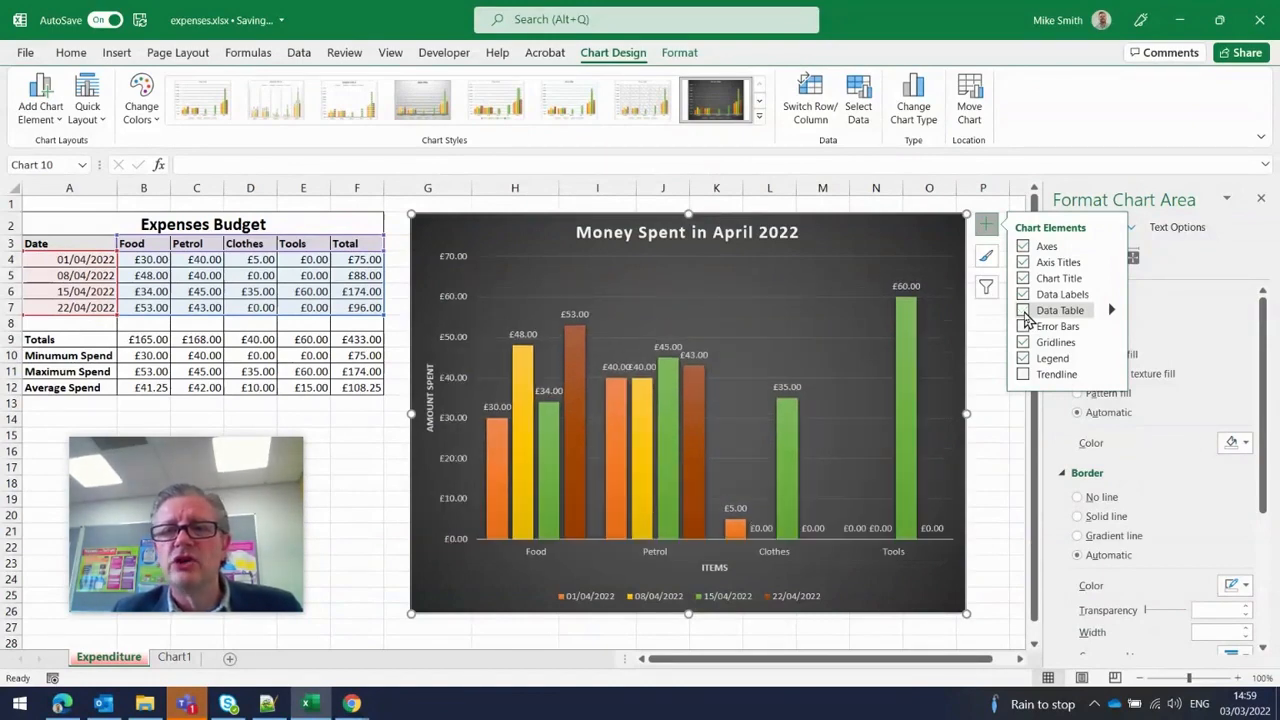
pyautogui.click(1023, 327)
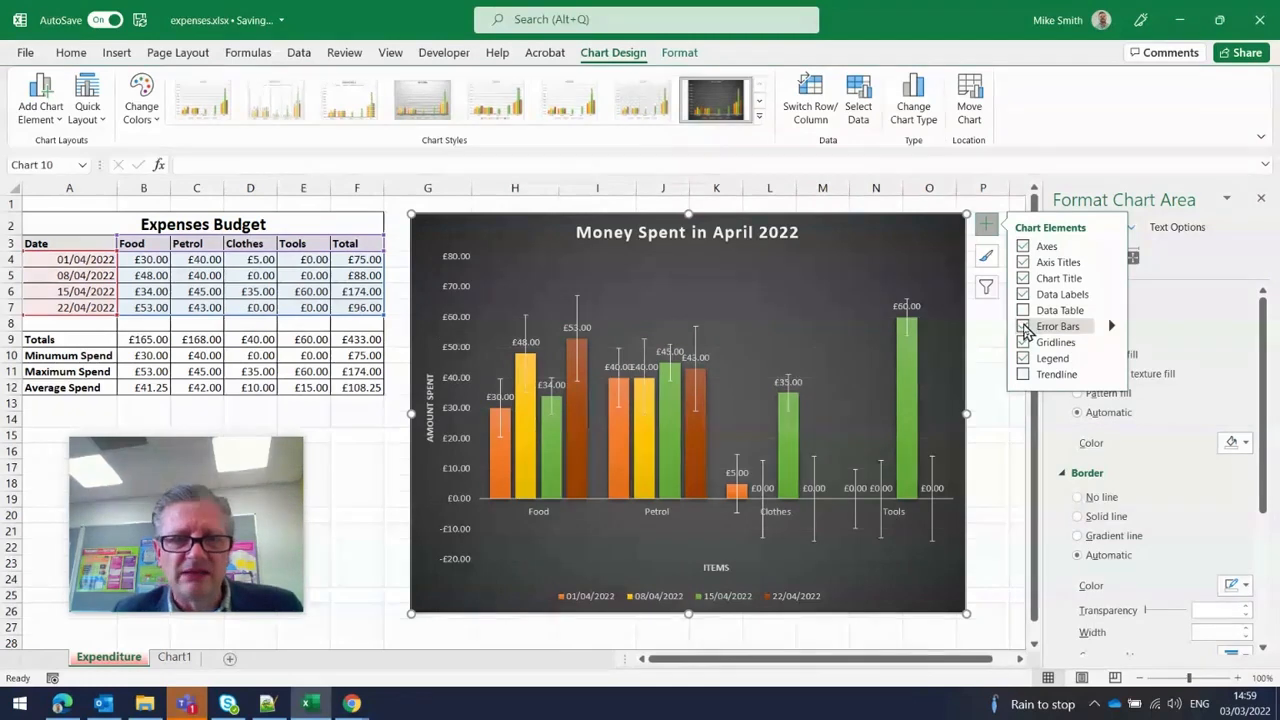
pyautogui.click(1023, 327)
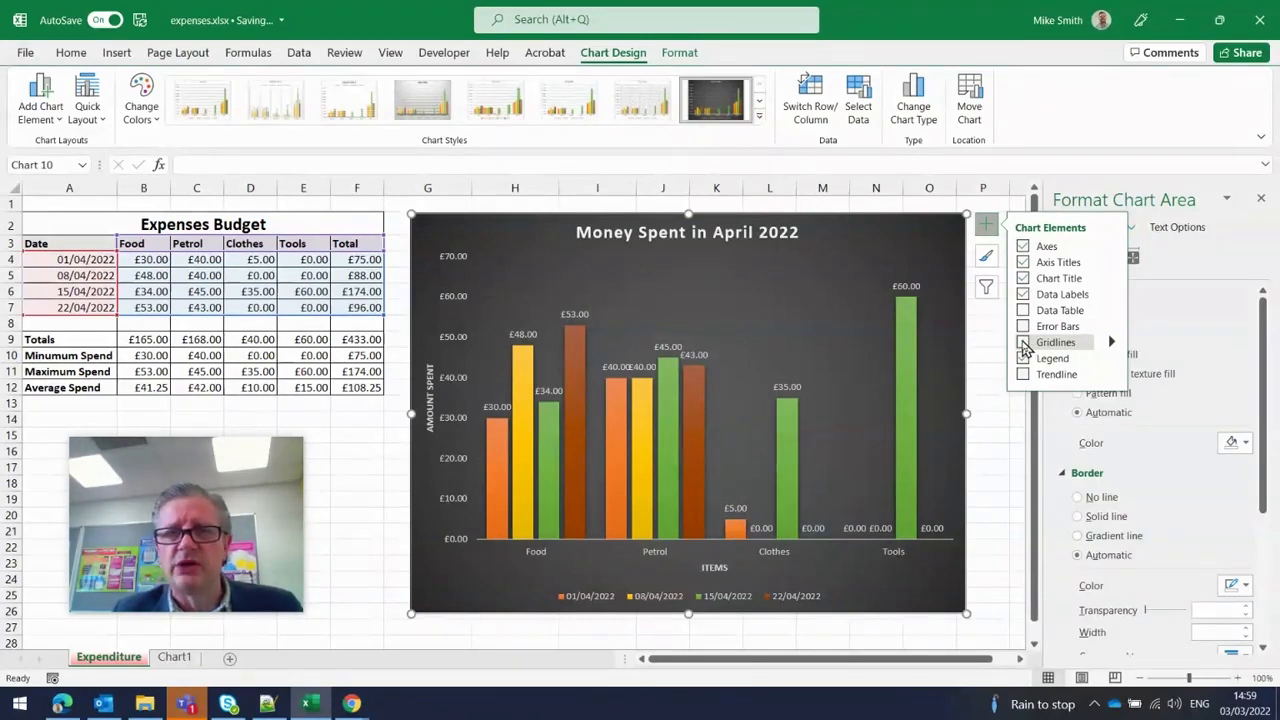
pyautogui.click(1024, 344)
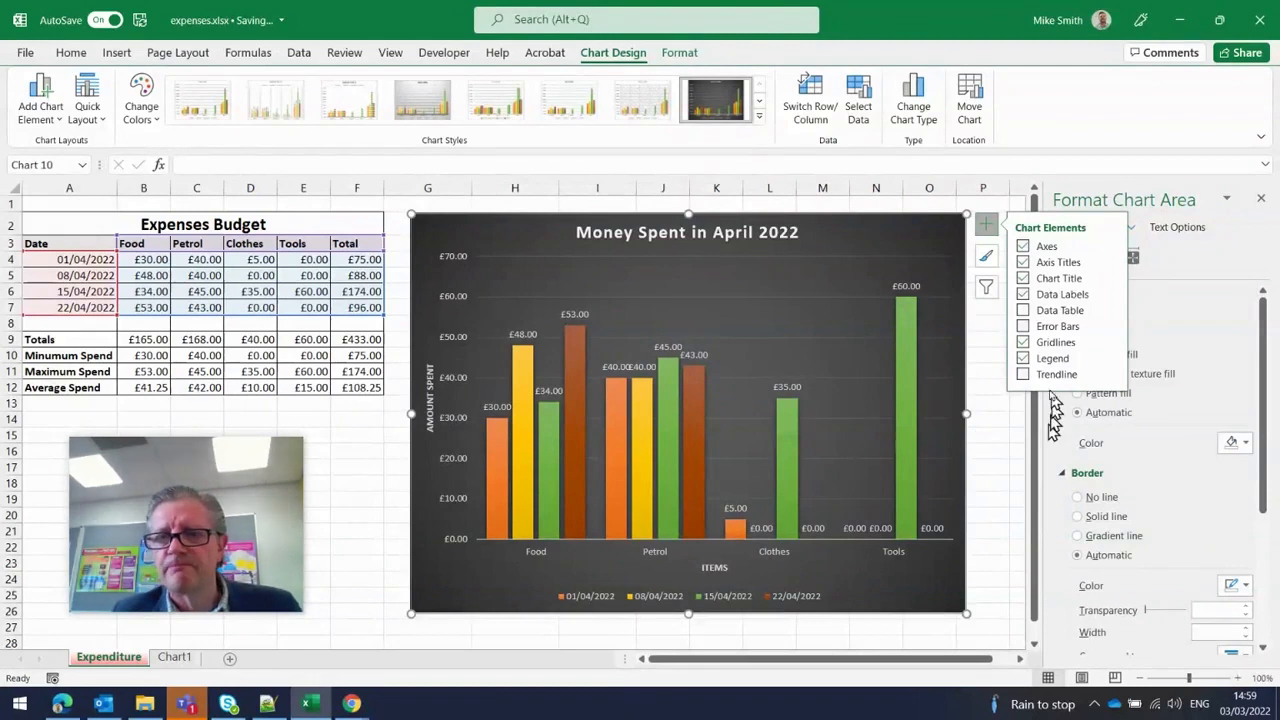
# Step: Remove and re-add the legend so it sits to the right of the columns, and cancel adding a trendline
pyautogui.click(1023, 358)
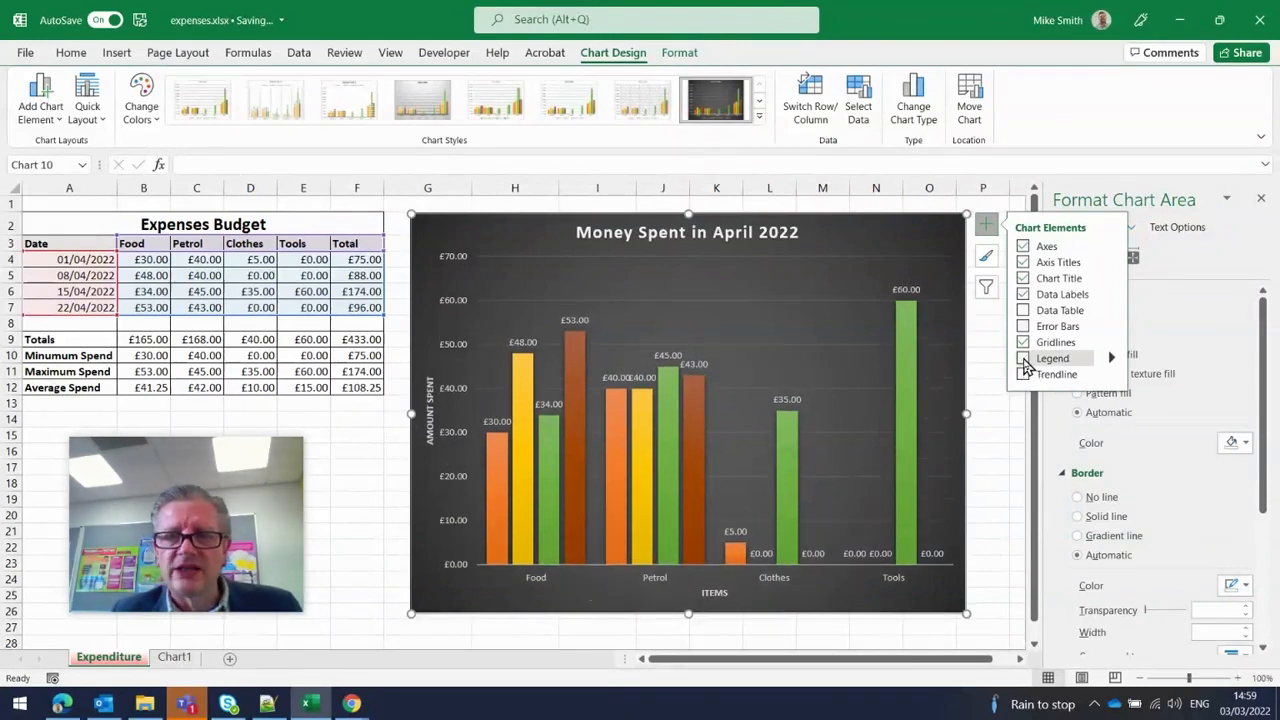
pyautogui.click(1023, 360)
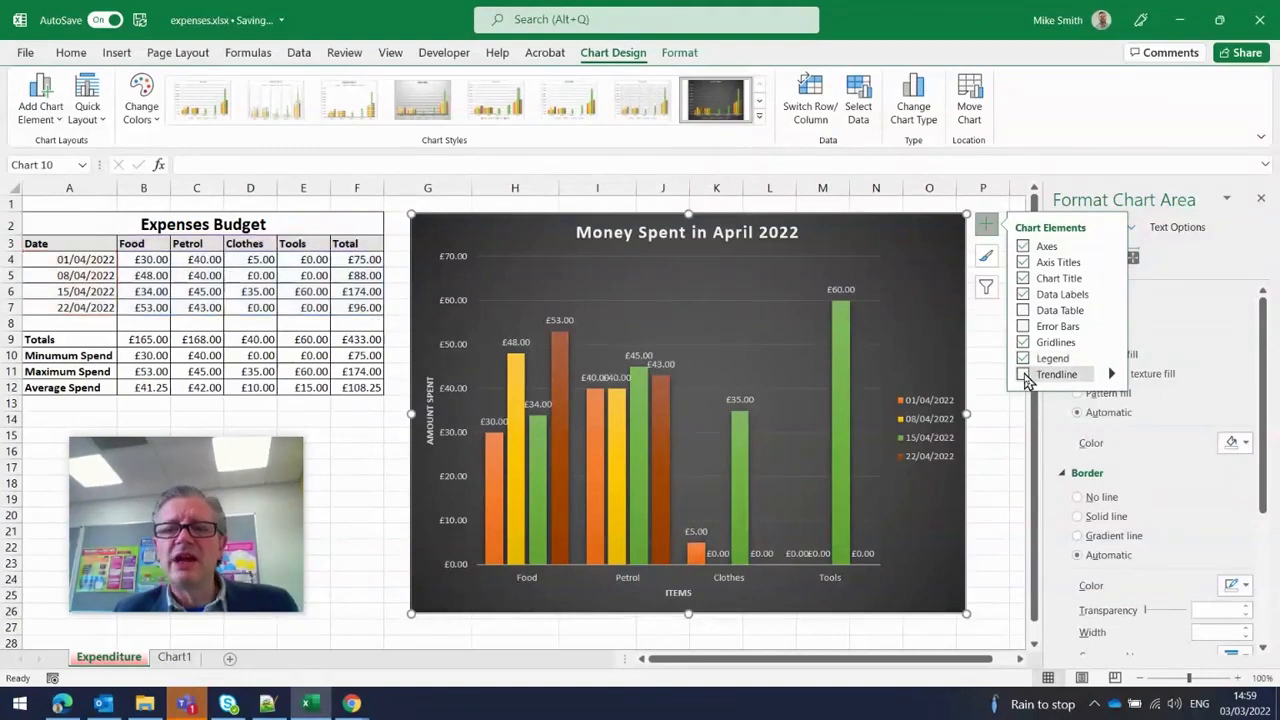
pyautogui.click(1024, 375)
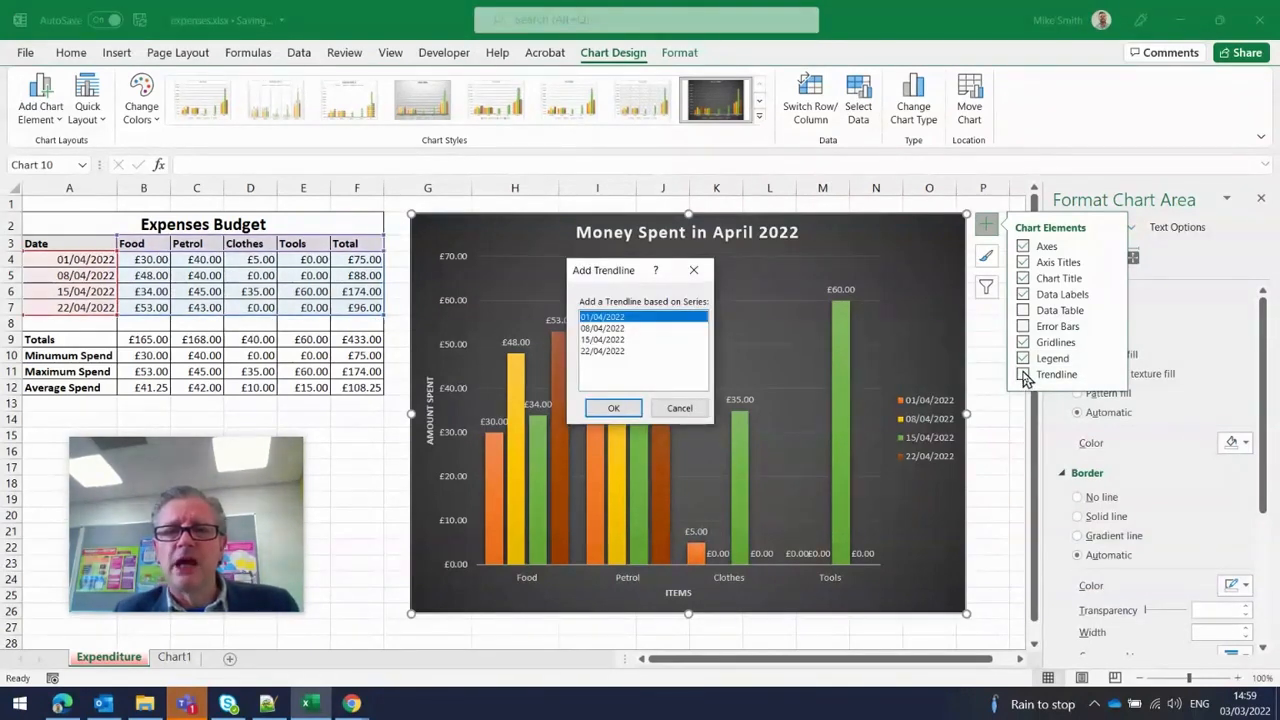
pyautogui.click(679, 407)
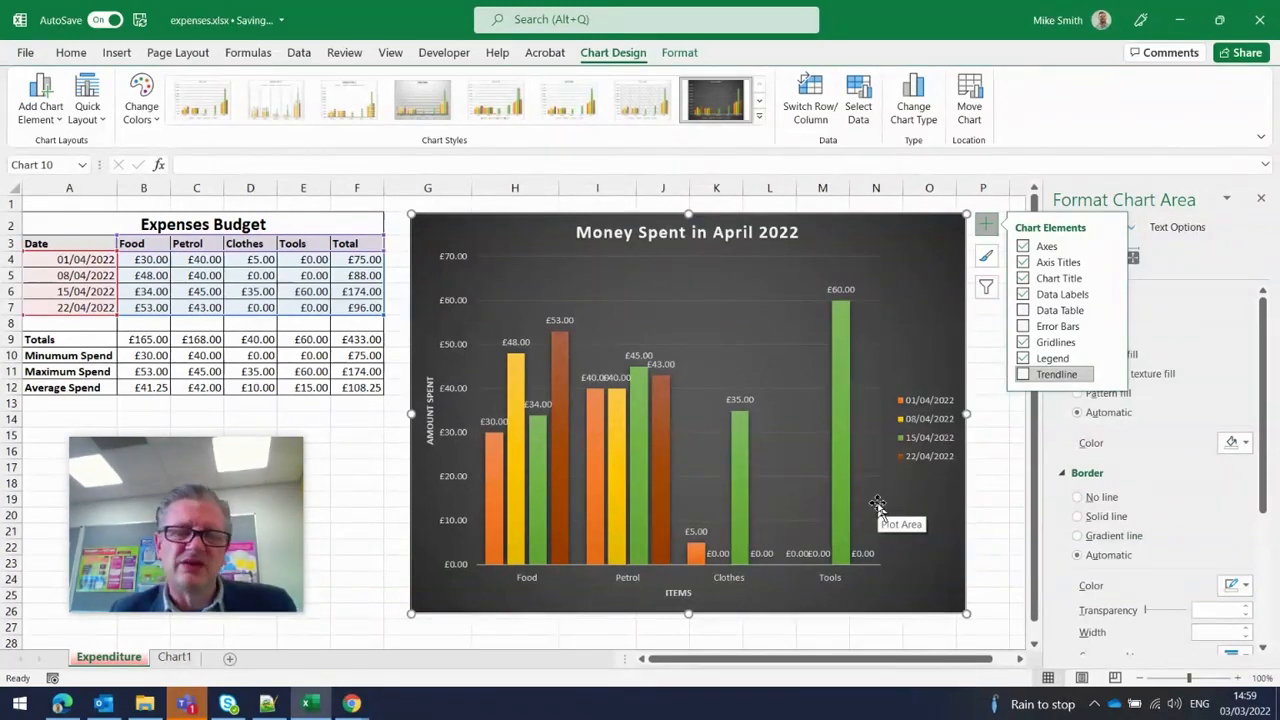
# Step: Close the formatting pane and move the column chart to a new chart sheet named Chart2
pyautogui.click(989, 496)
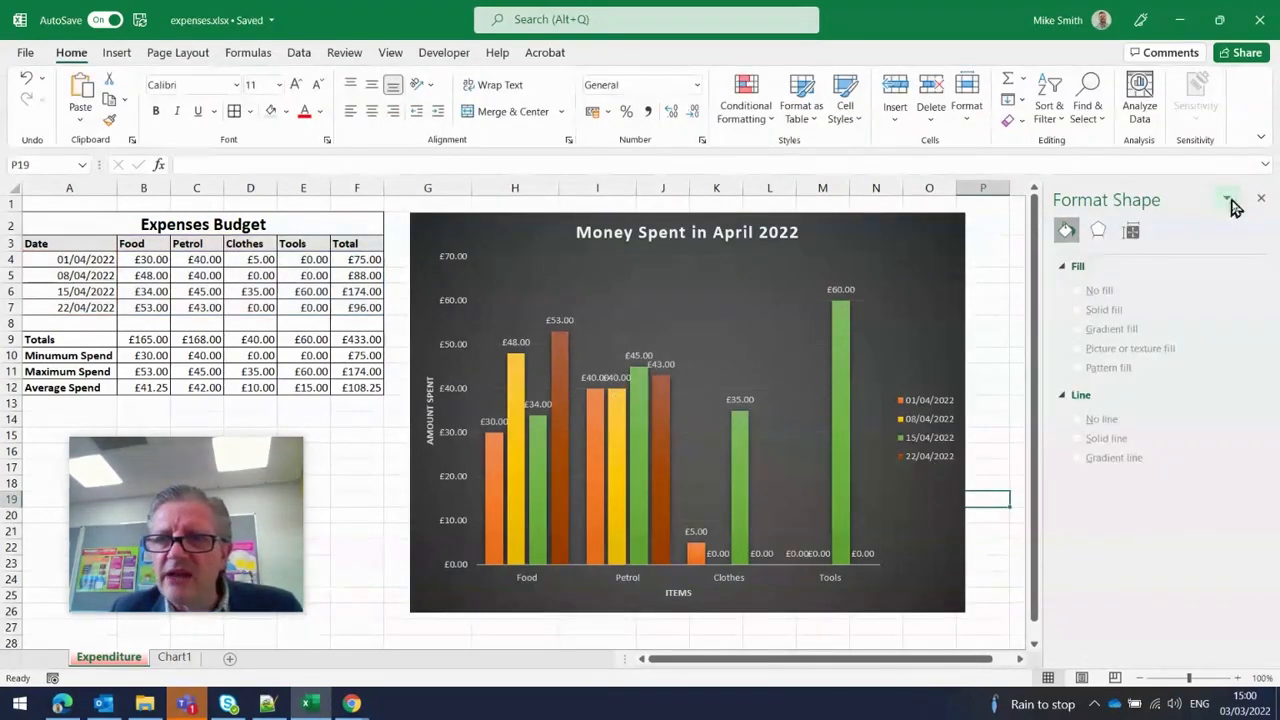
pyautogui.click(1262, 203)
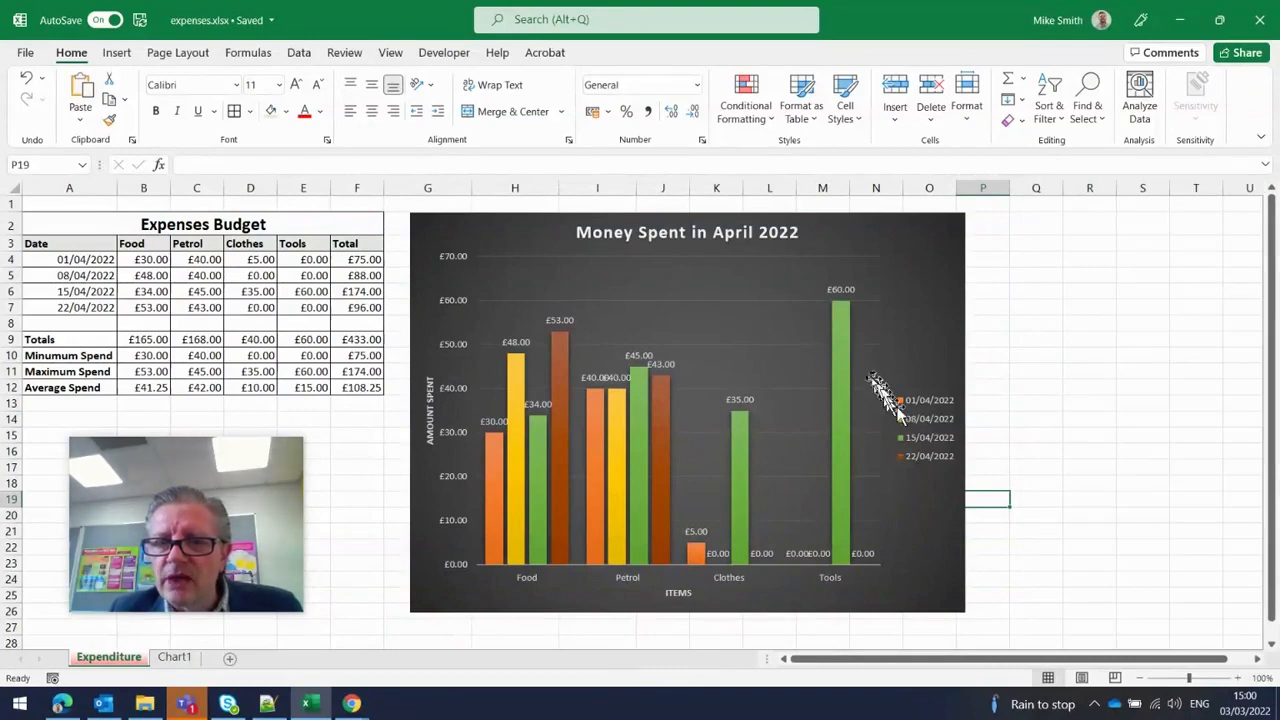
pyautogui.click(950, 238)
pyautogui.rightClick(952, 231)
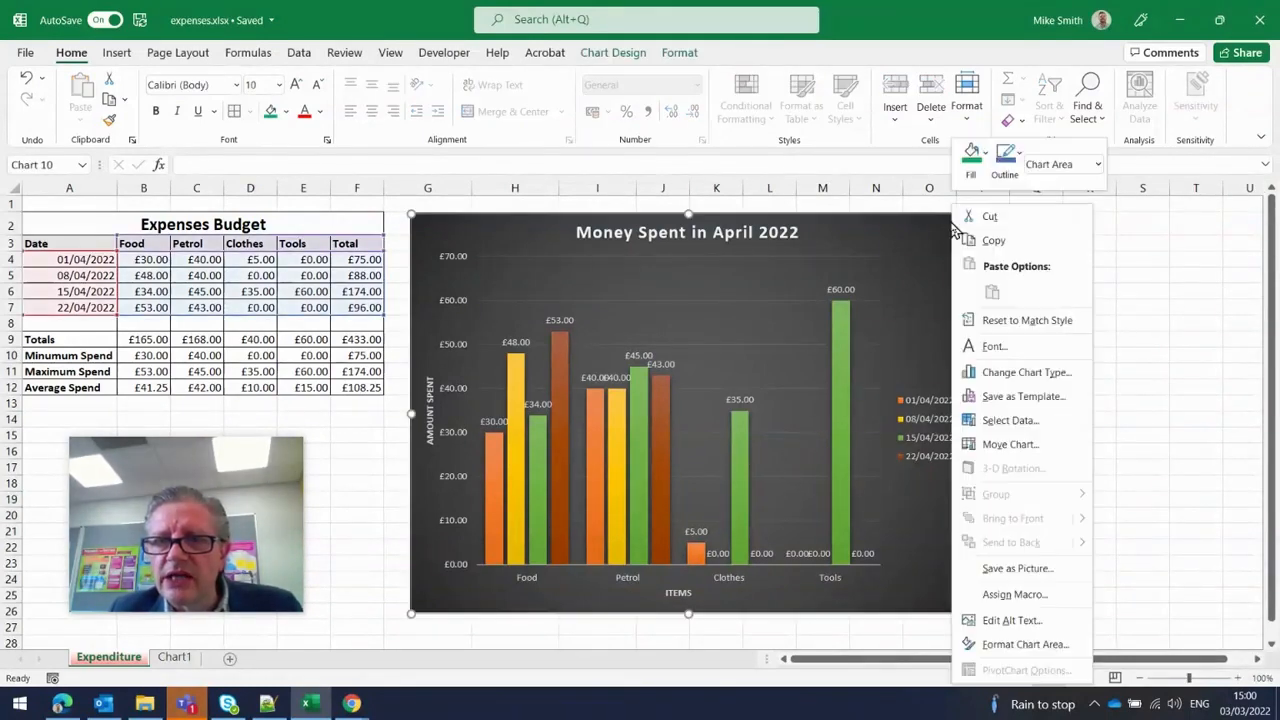
pyautogui.click(1040, 446)
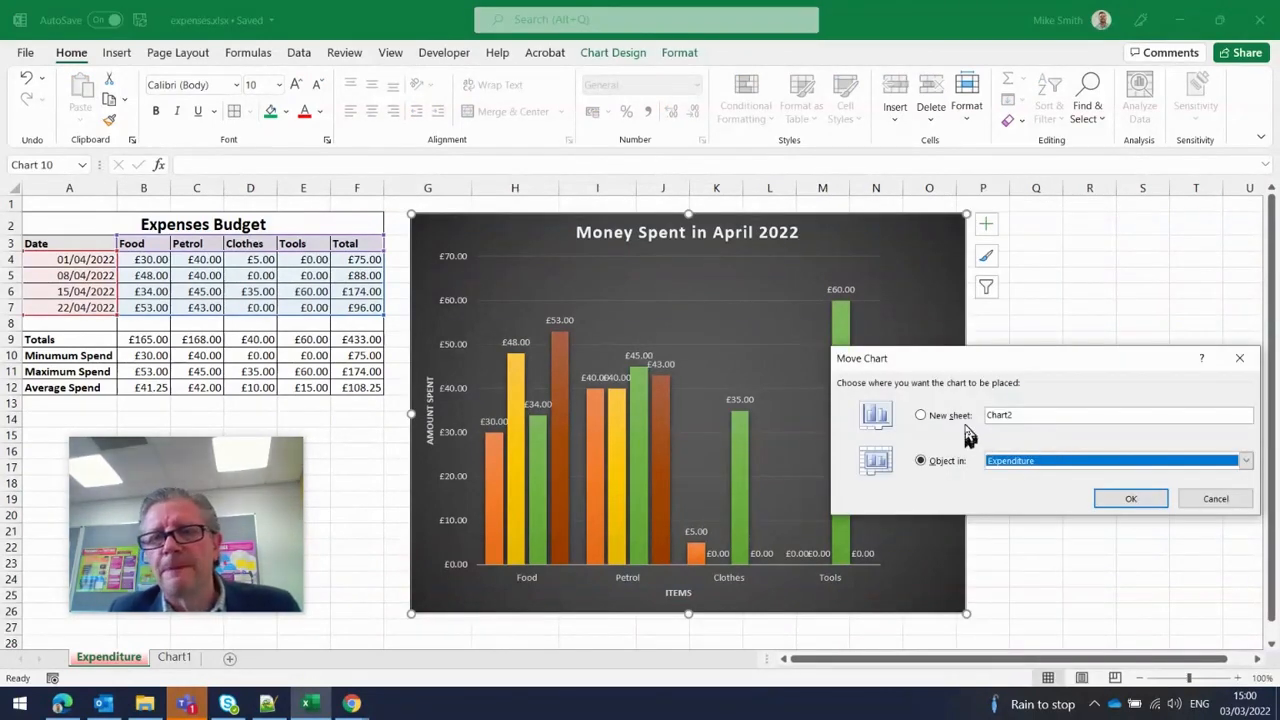
pyautogui.click(950, 415)
pyautogui.click(1128, 499)
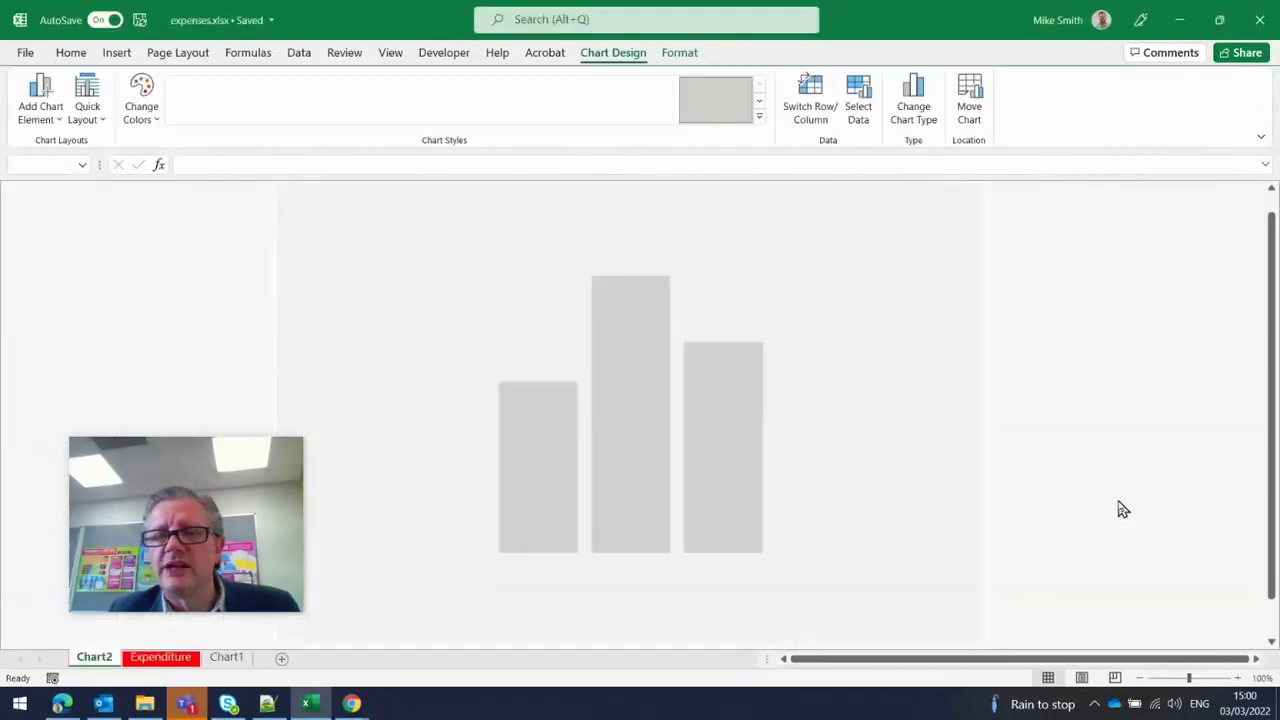
# Step: Look at the Expenditure sheet and return to the Chart2 sheet to view the moved chart
pyautogui.click(160, 658)
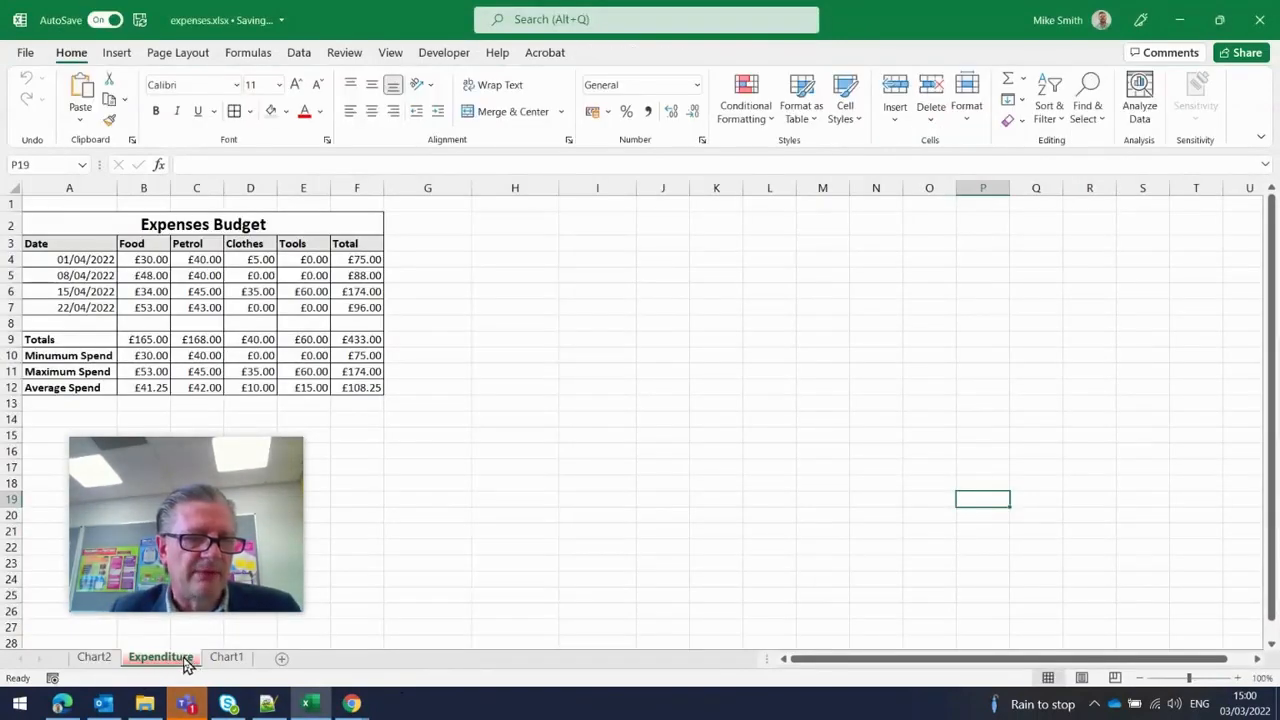
pyautogui.click(95, 658)
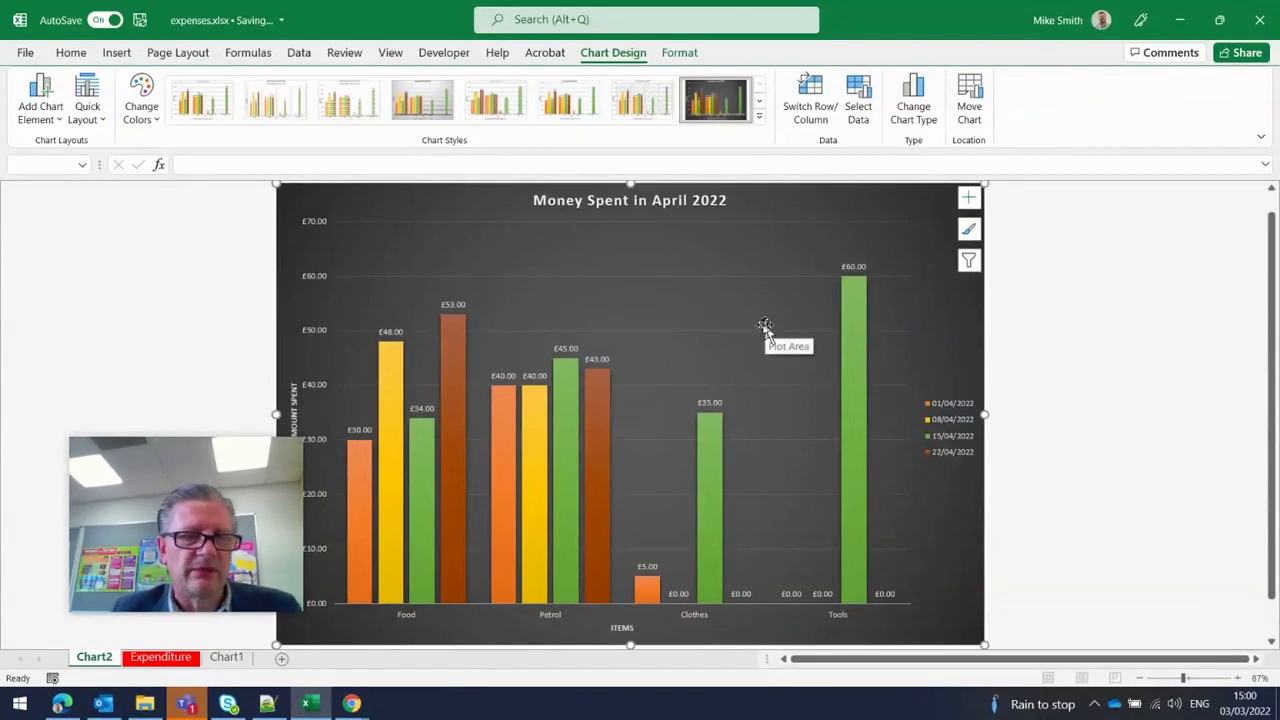
pyautogui.moveTo(248, 462)
pyautogui.moveTo(248, 462); pyautogui.dragTo(197, 417)
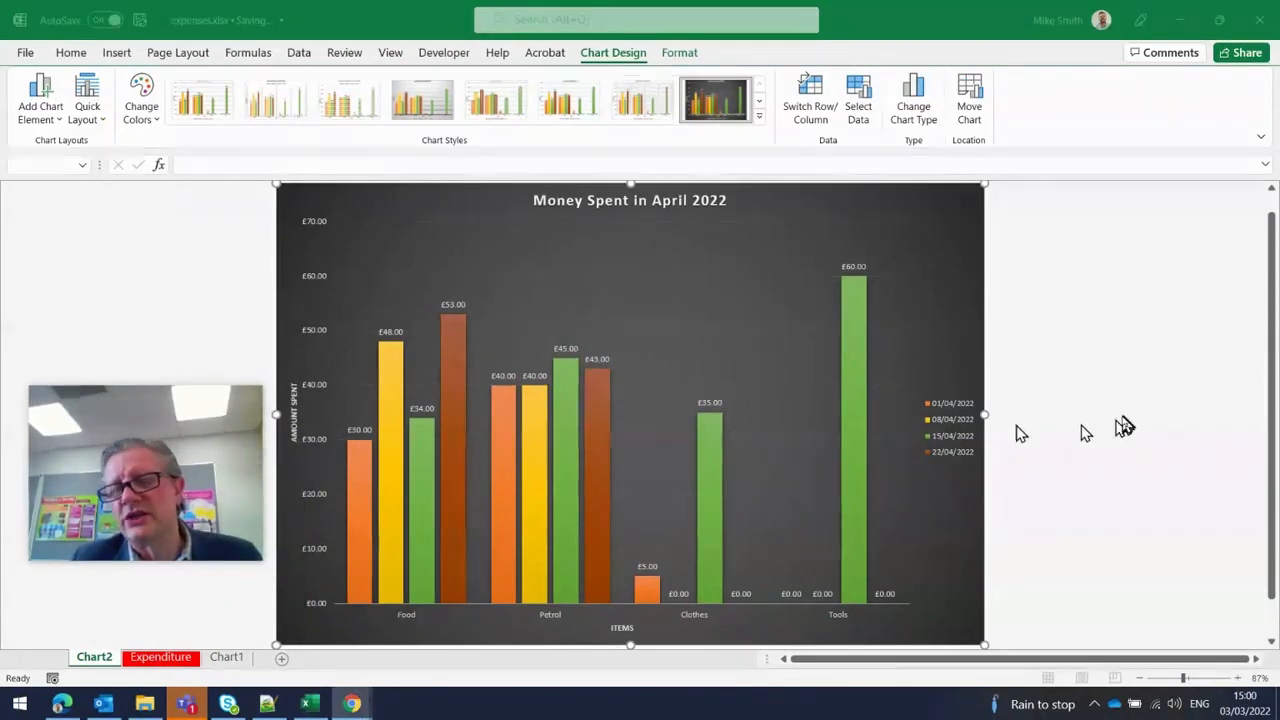
# Step: Examine the data label, fill and series formatting options for the 15/04/2022 columns, then deselect the chart
pyautogui.click(861, 420)
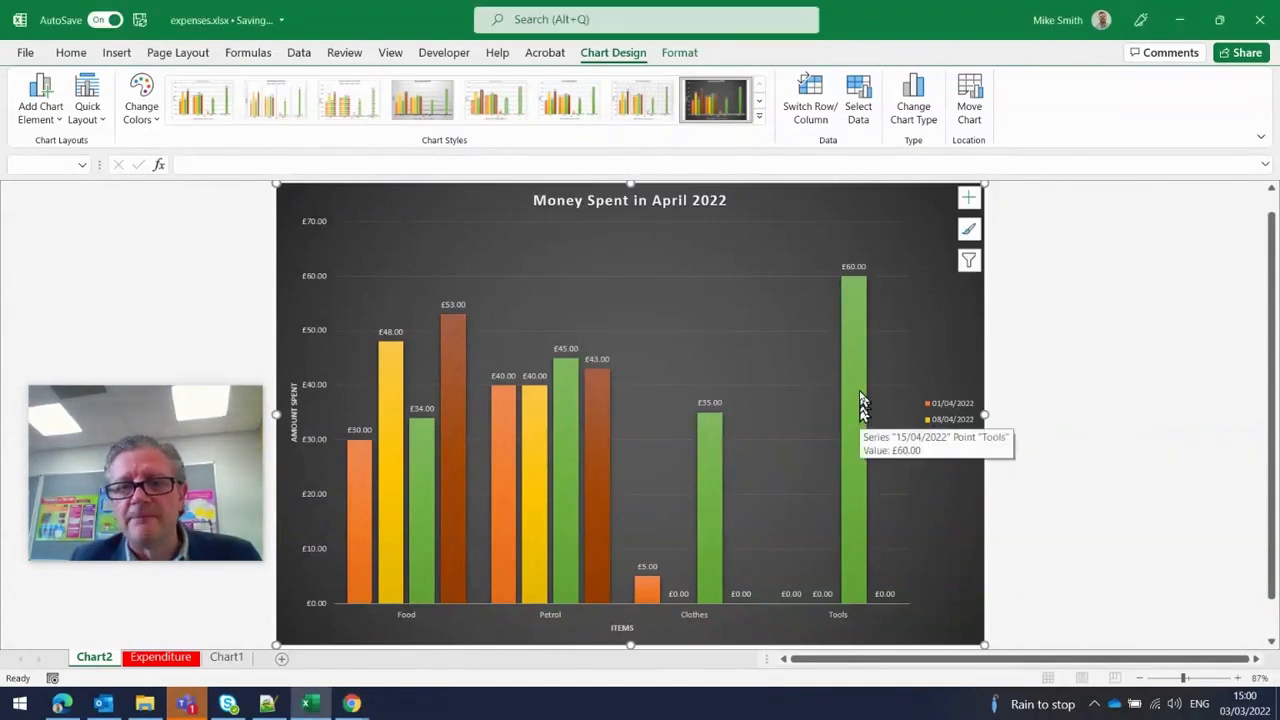
pyautogui.rightClick(862, 398)
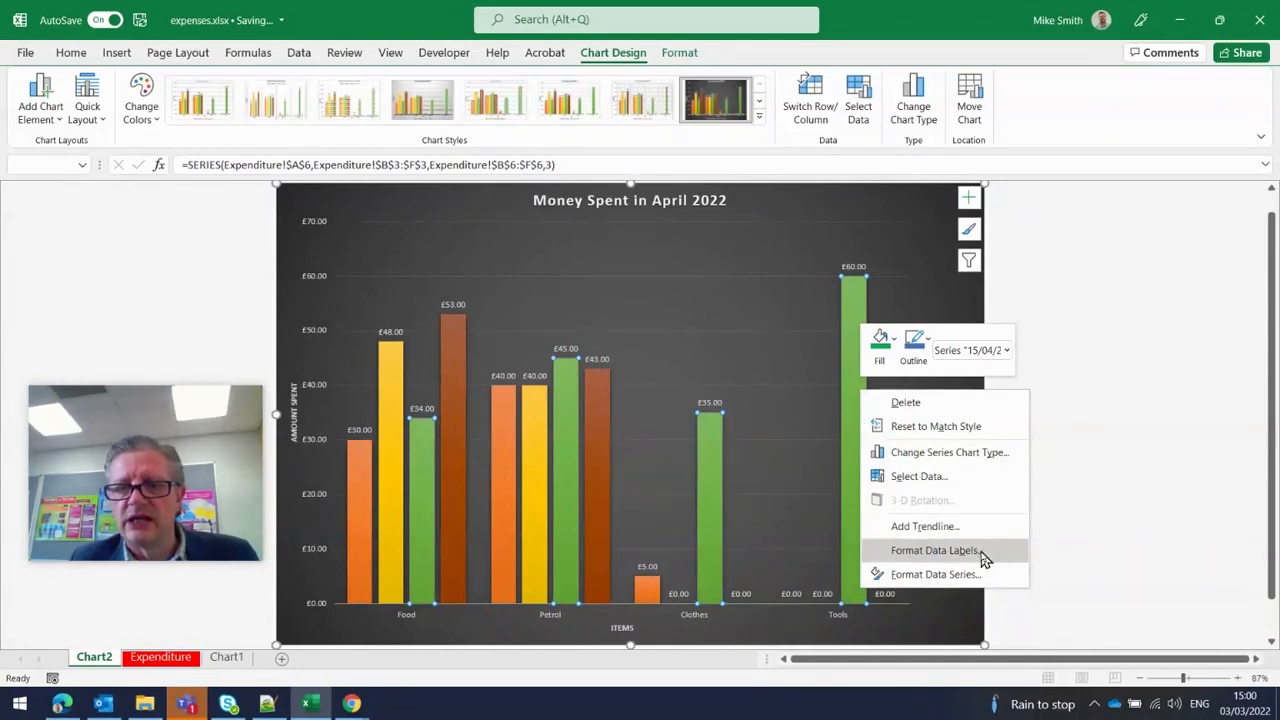
pyautogui.click(935, 550)
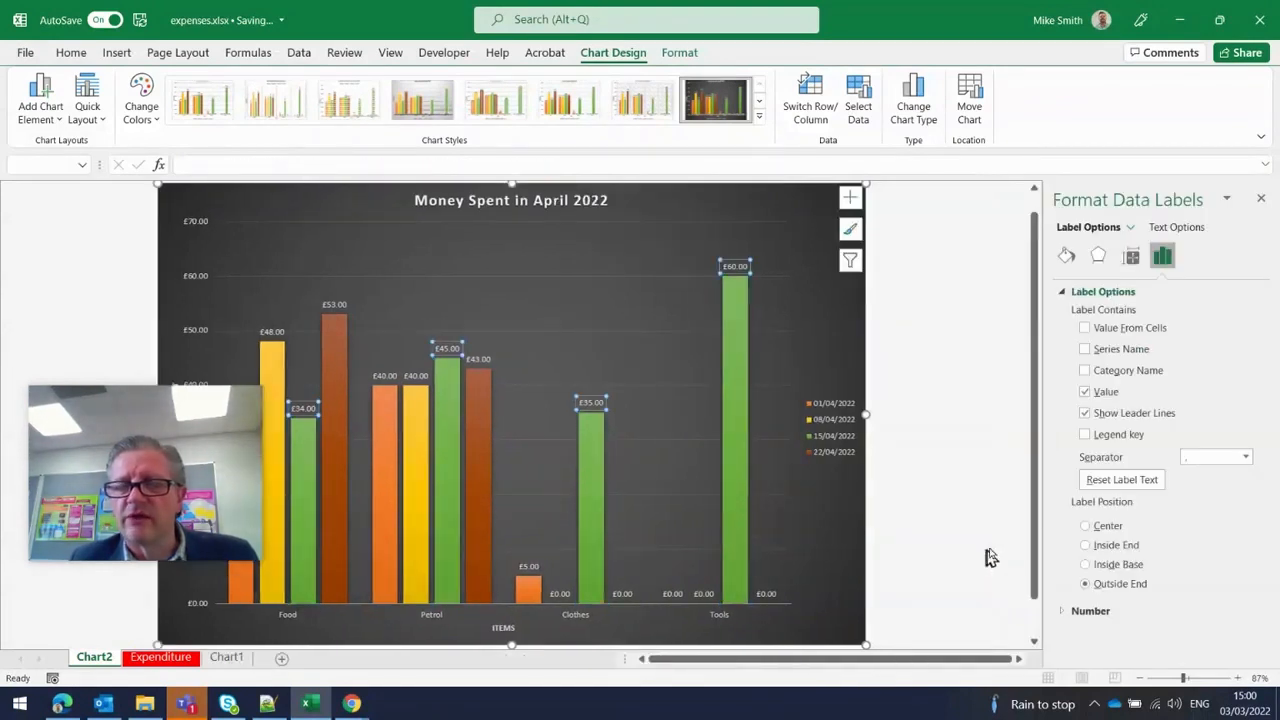
pyautogui.click(740, 356)
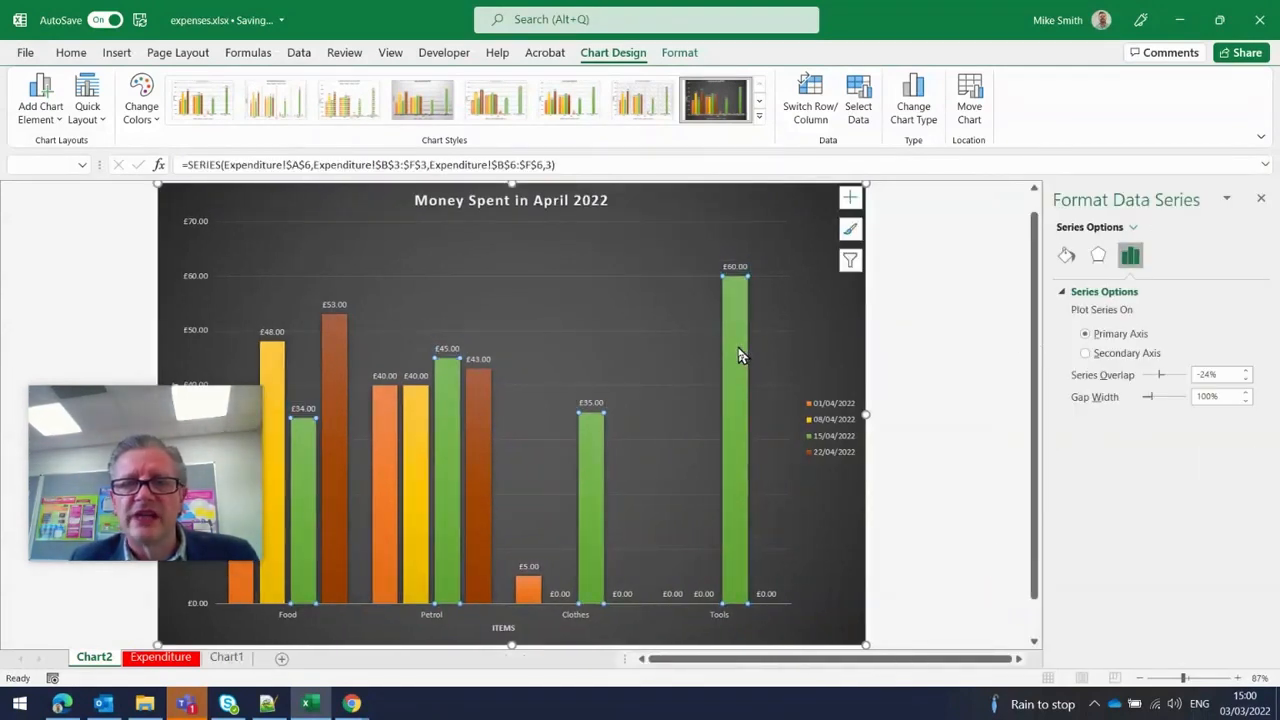
pyautogui.click(1066, 256)
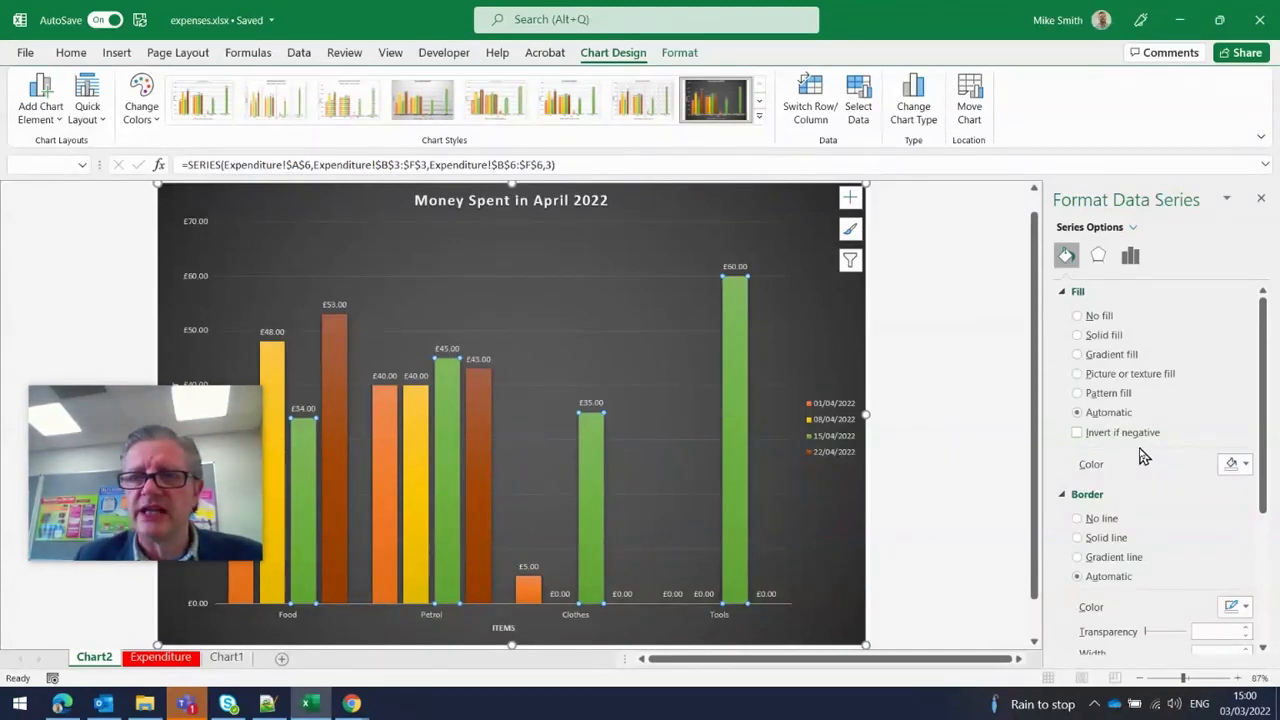
pyautogui.click(1130, 255)
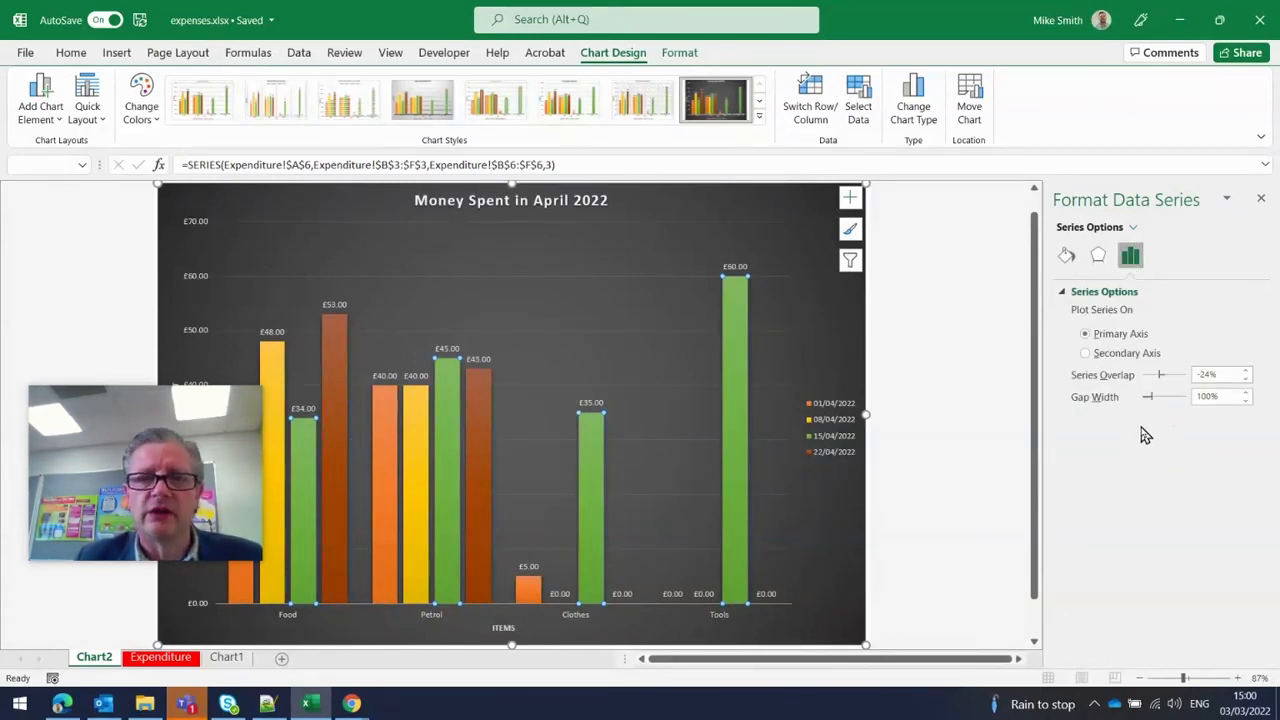
pyautogui.click(968, 388)
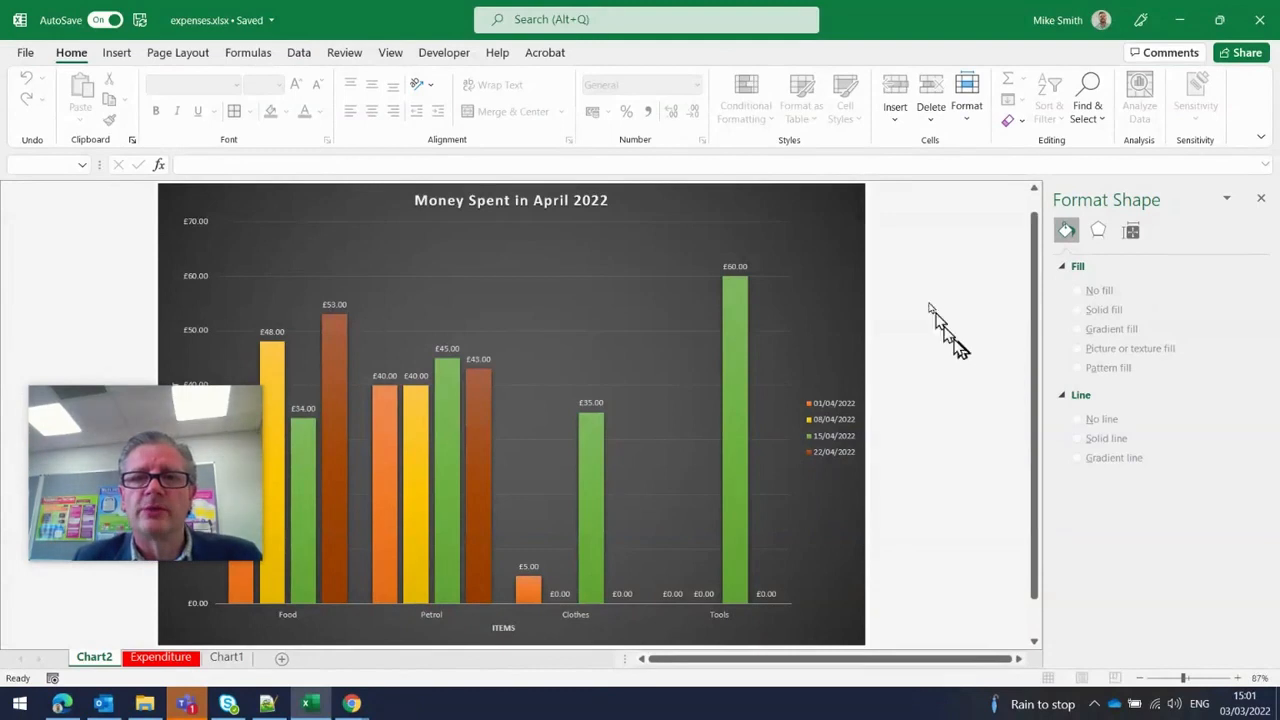
# Step: Select the chart area of the column chart and review the commands and formatting options available for it
pyautogui.rightClick(829, 215)
pyautogui.click(818, 199)
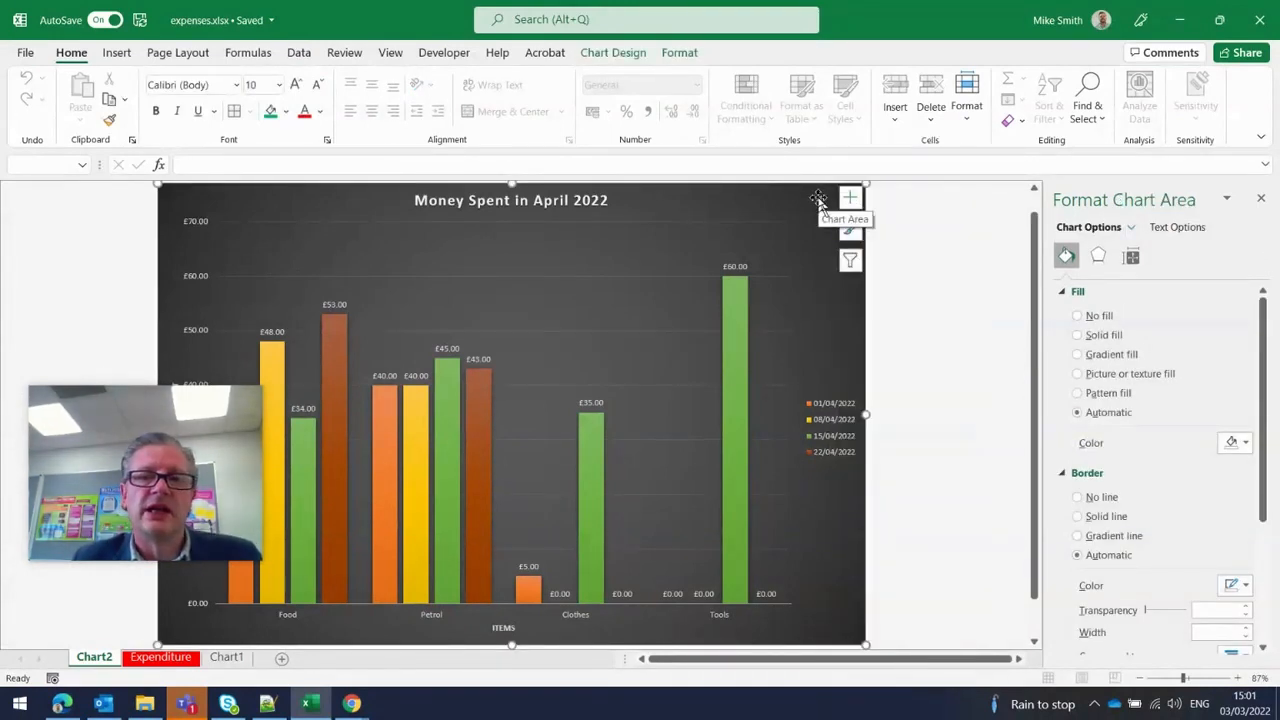
pyautogui.rightClick(820, 202)
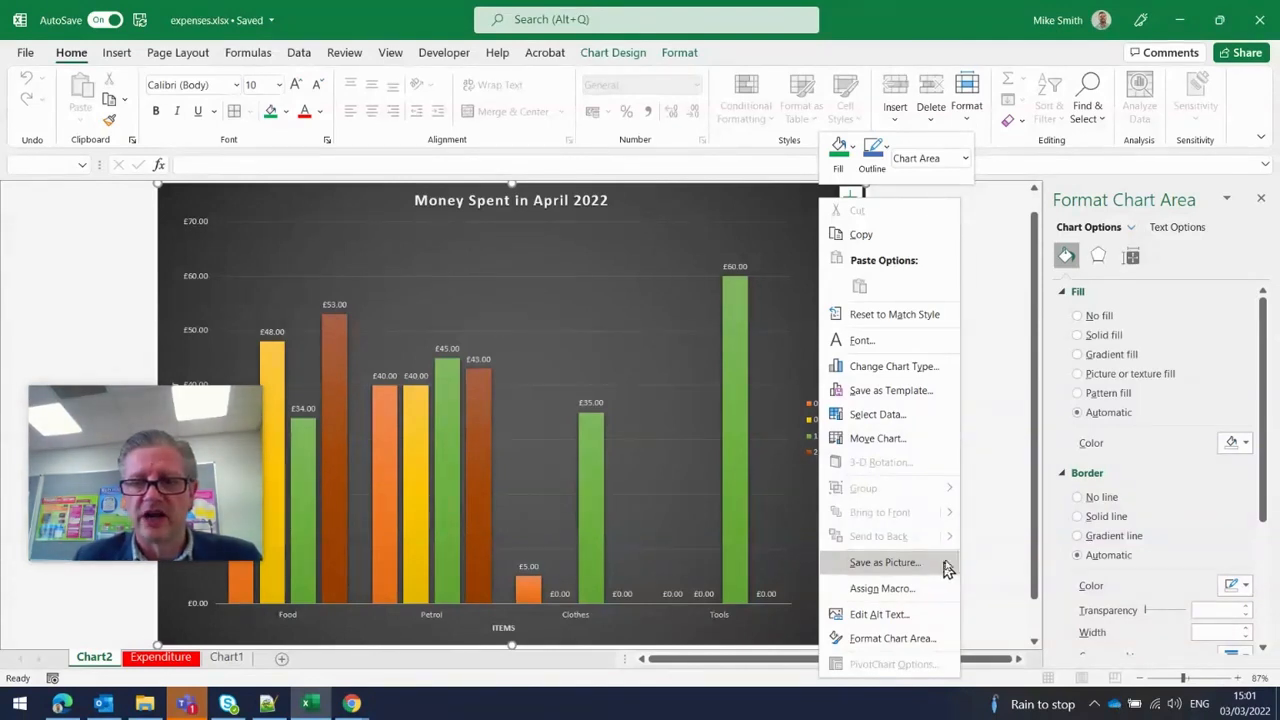
pyautogui.click(985, 518)
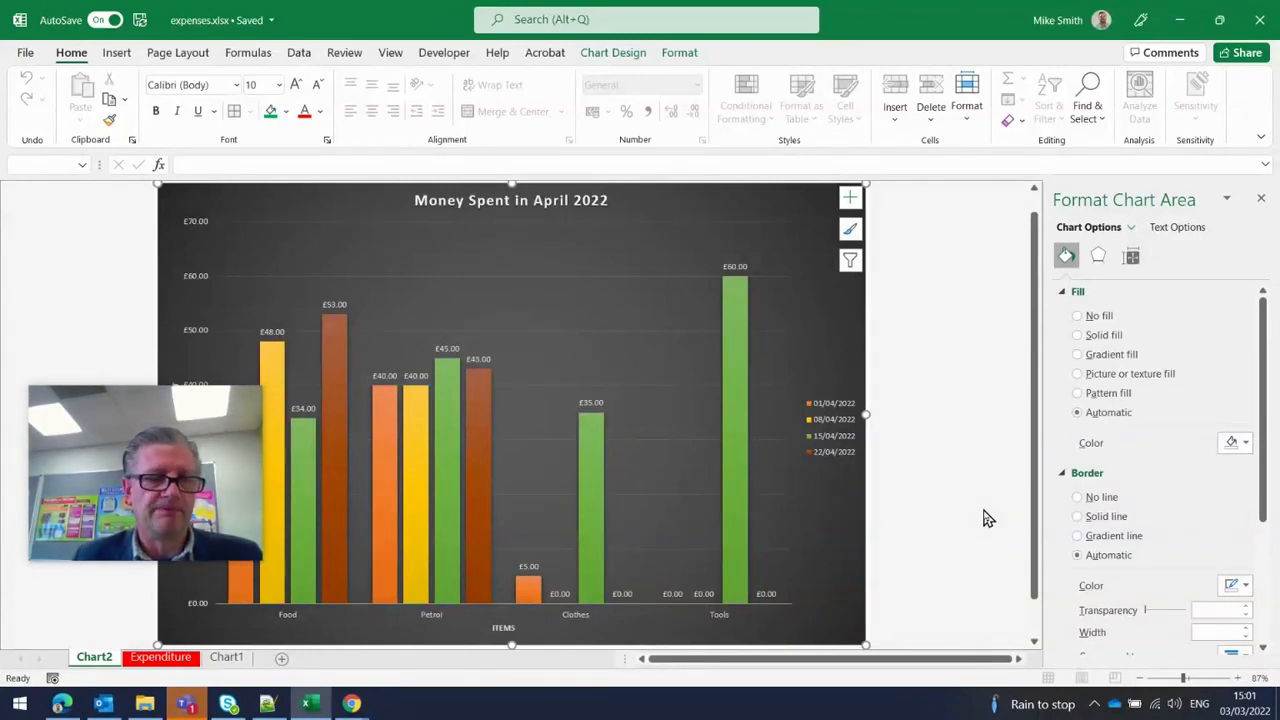
# Step: Set the Tools expense for 01/04/2022 on the Expenditure sheet to 200 and view the chart on Chart2
pyautogui.click(178, 665)
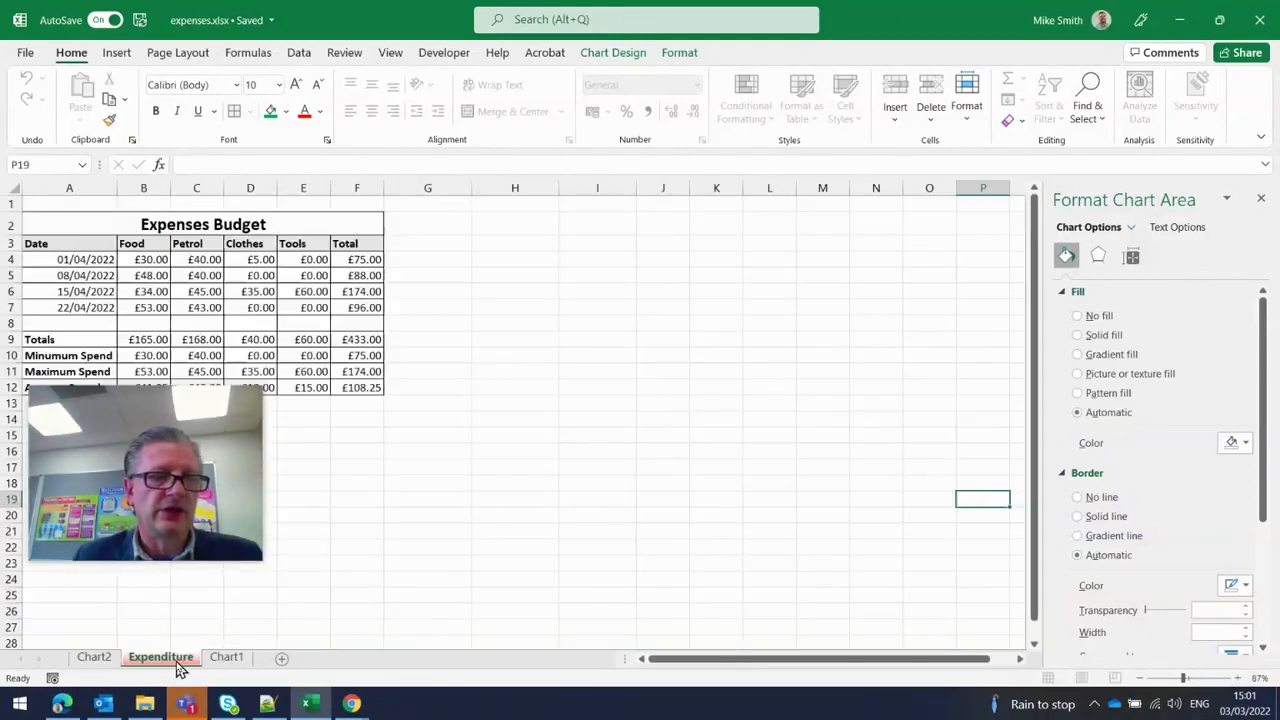
pyautogui.moveTo(236, 436); pyautogui.dragTo(235, 471)
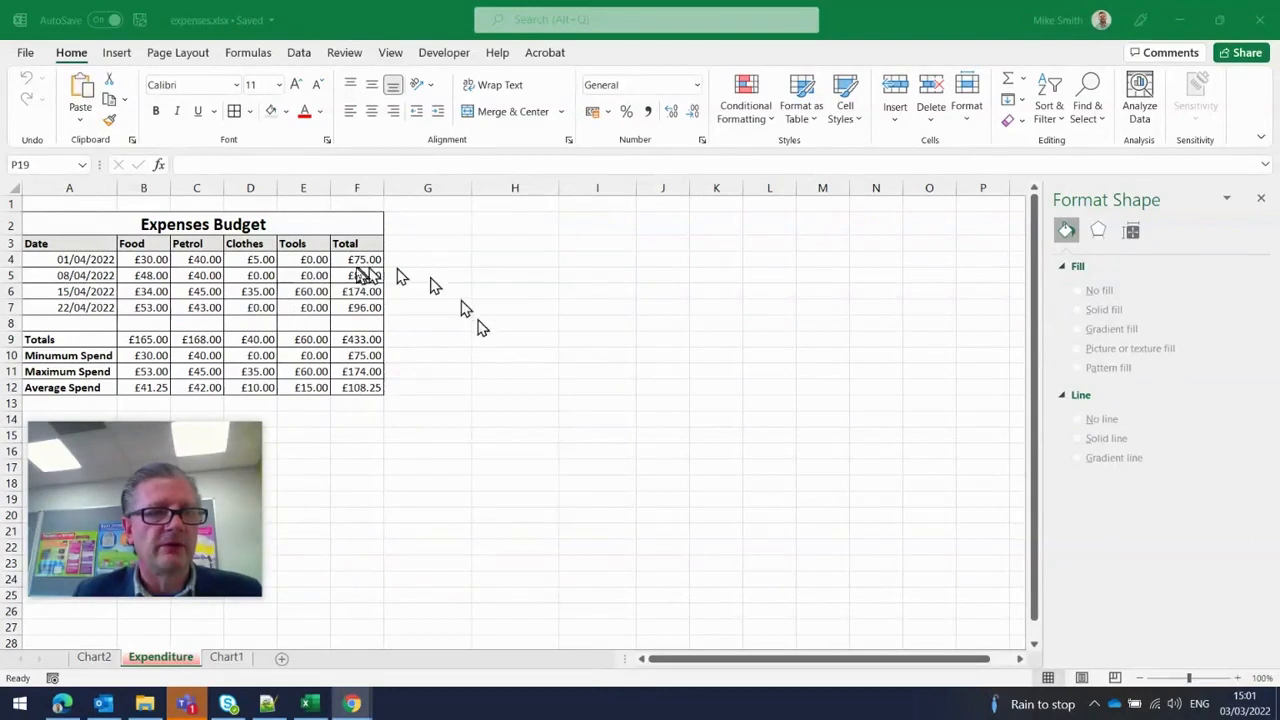
pyautogui.click(314, 259)
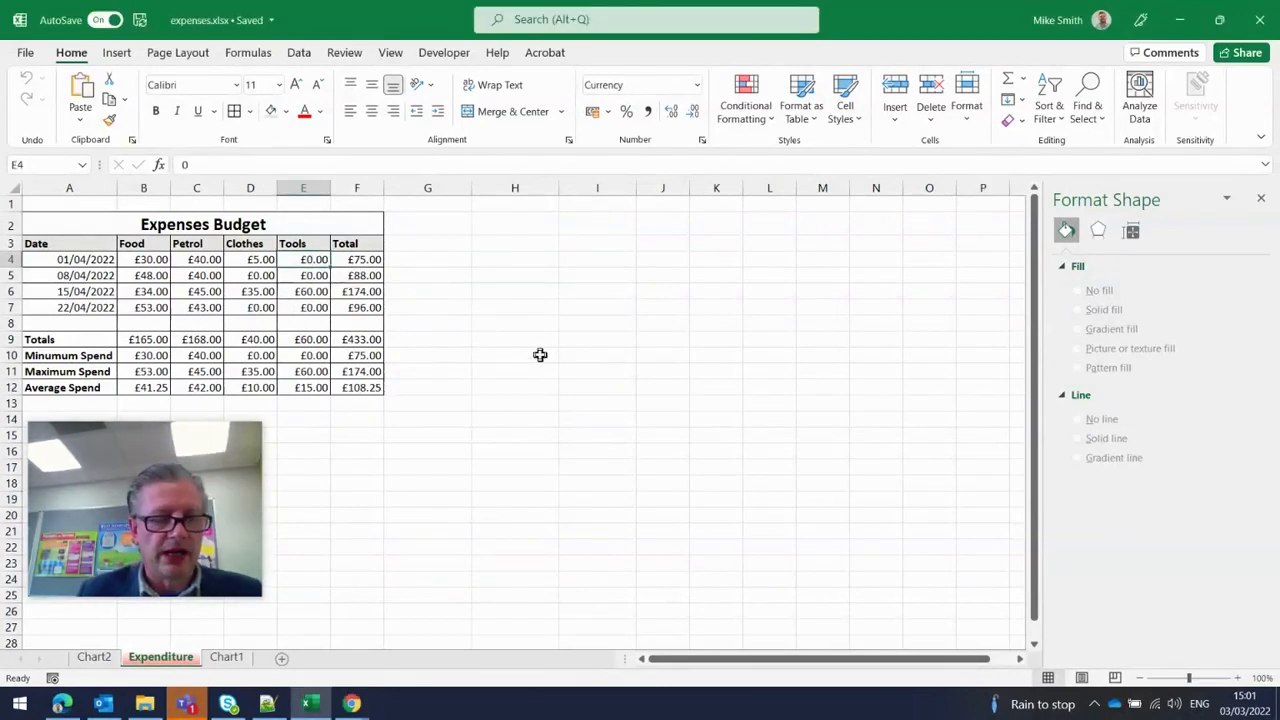
pyautogui.write('200')
pyautogui.press('Return')
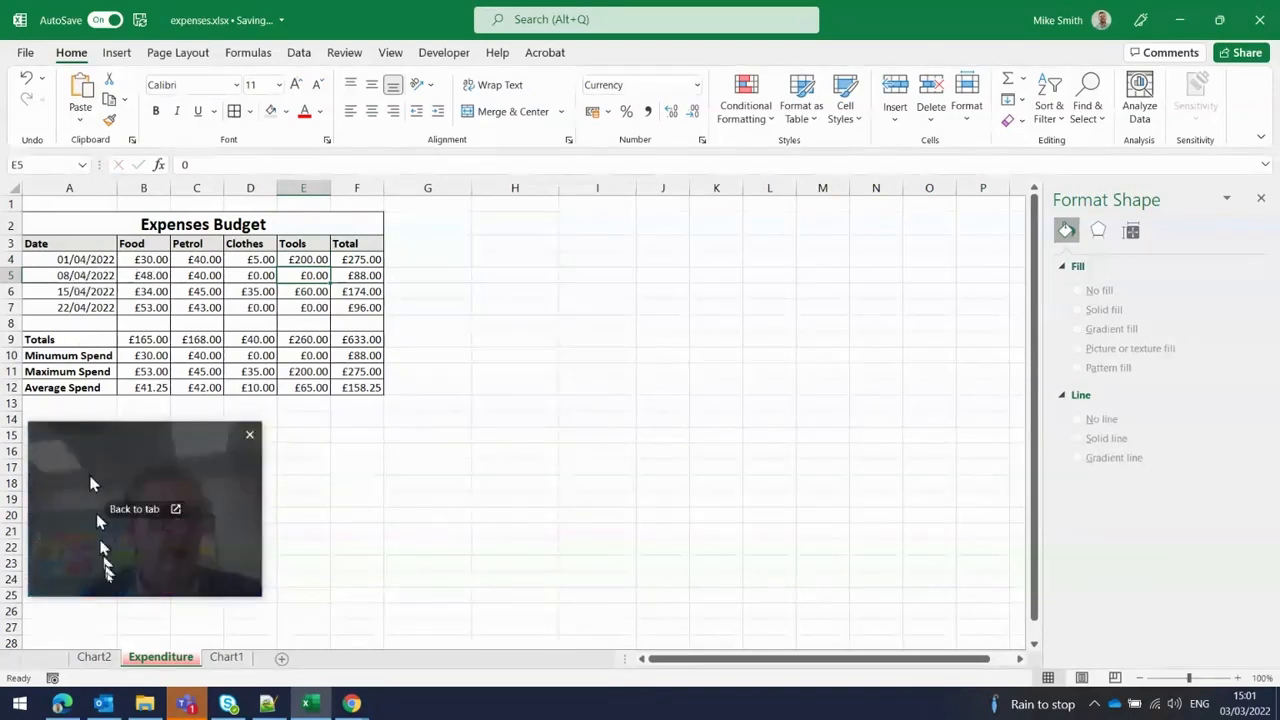
pyautogui.click(94, 657)
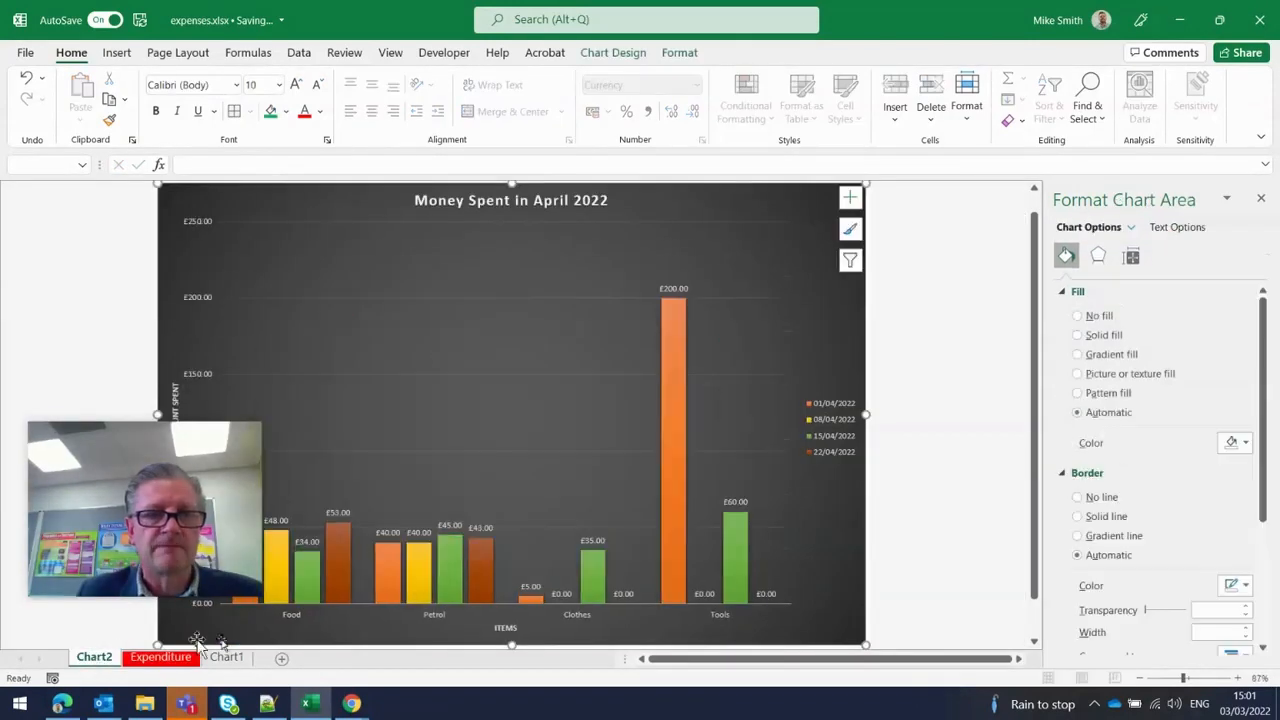